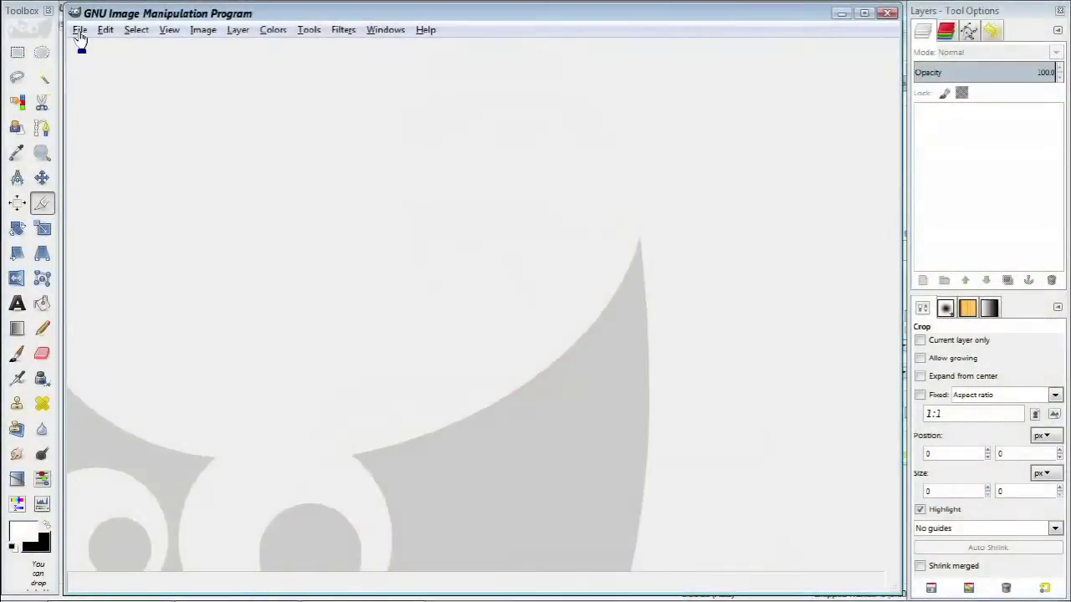
Create a new 1280×720 image.
{"action": "left_click", "coordinate": [79, 32]}
{"action": "left_click", "coordinate": [84, 49]}
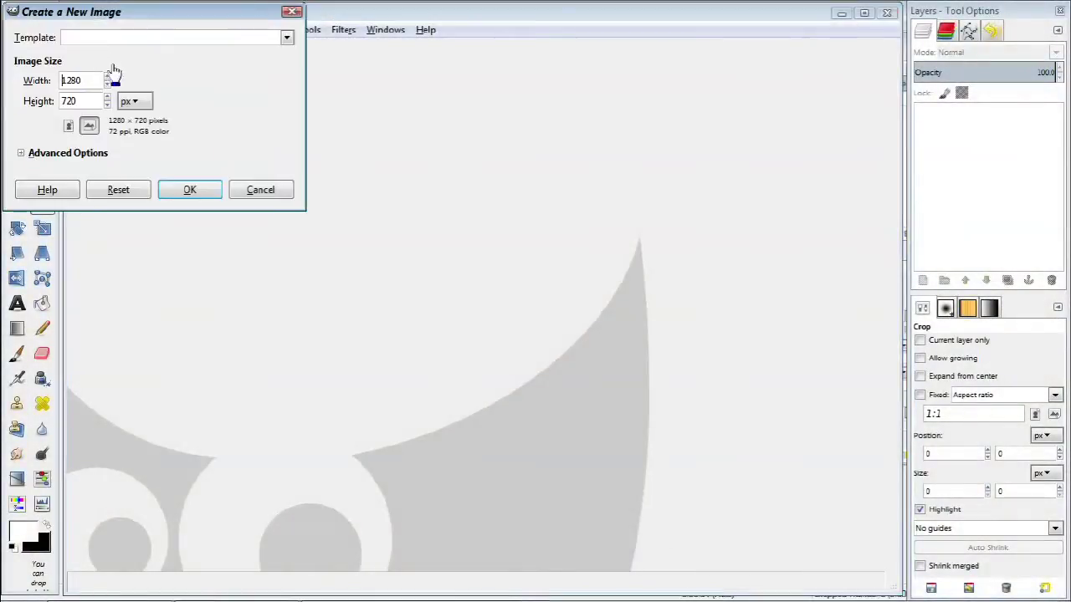
{"action": "left_click", "coordinate": [194, 189]}
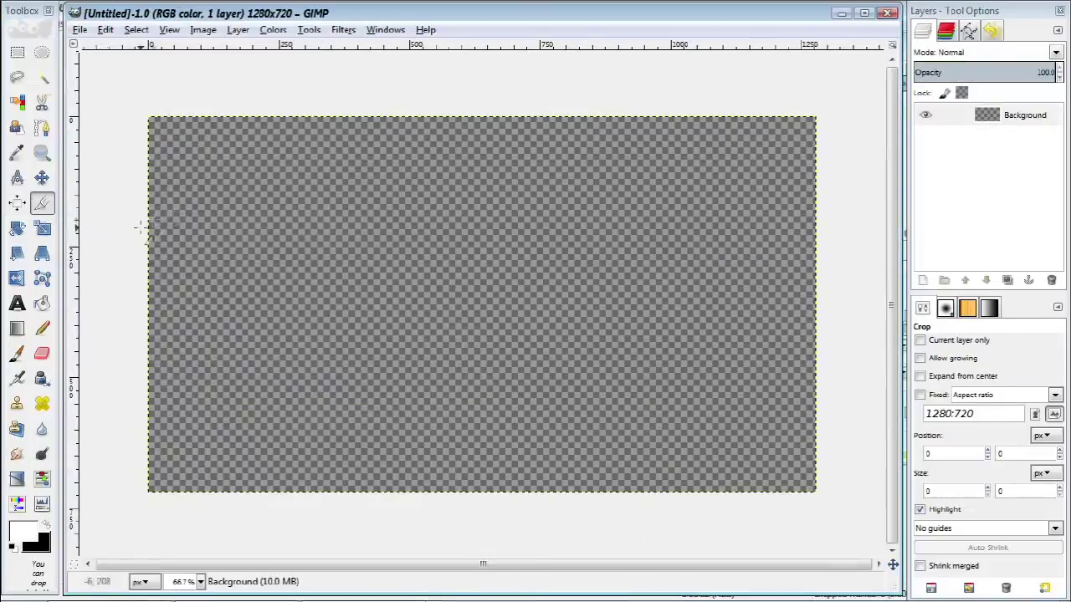
Bucket-fill the canvas black and add a transparent layer above it.
{"action": "left_click", "coordinate": [42, 305]}
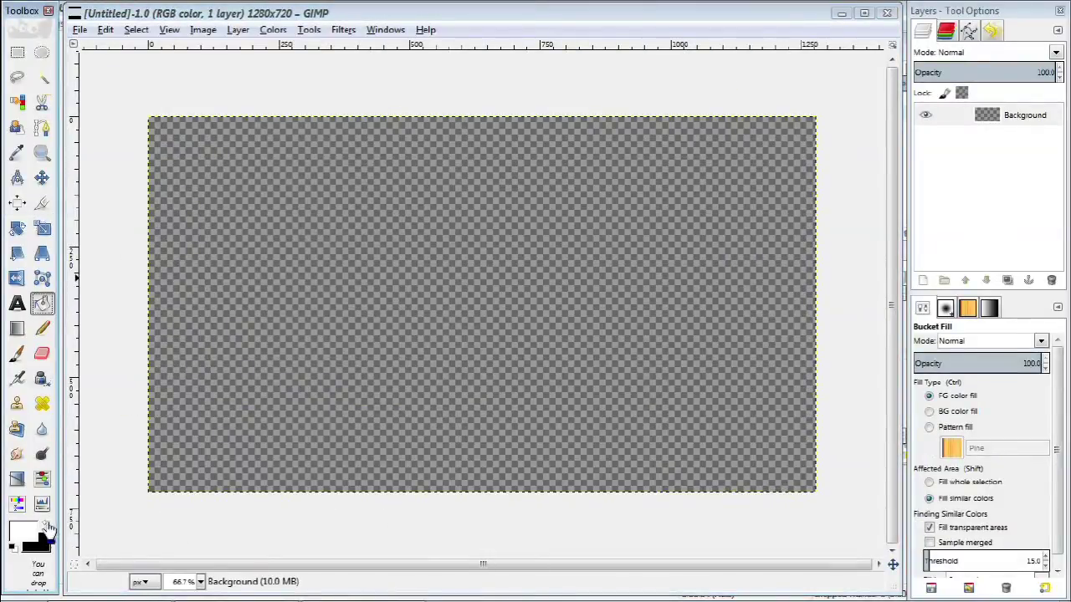
{"action": "left_click", "coordinate": [411, 333]}
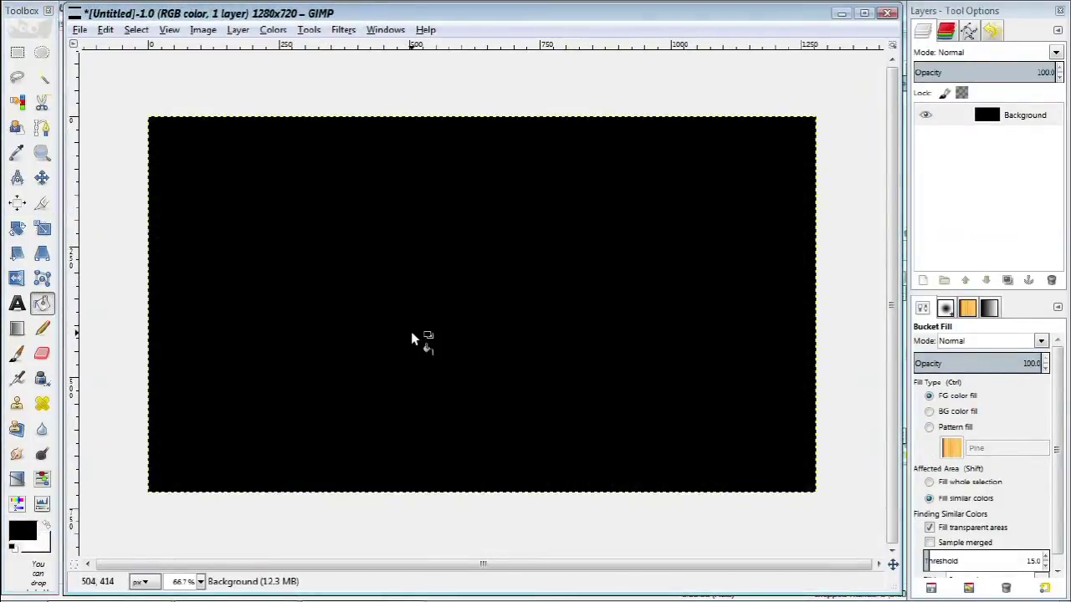
{"action": "left_click", "coordinate": [924, 281]}
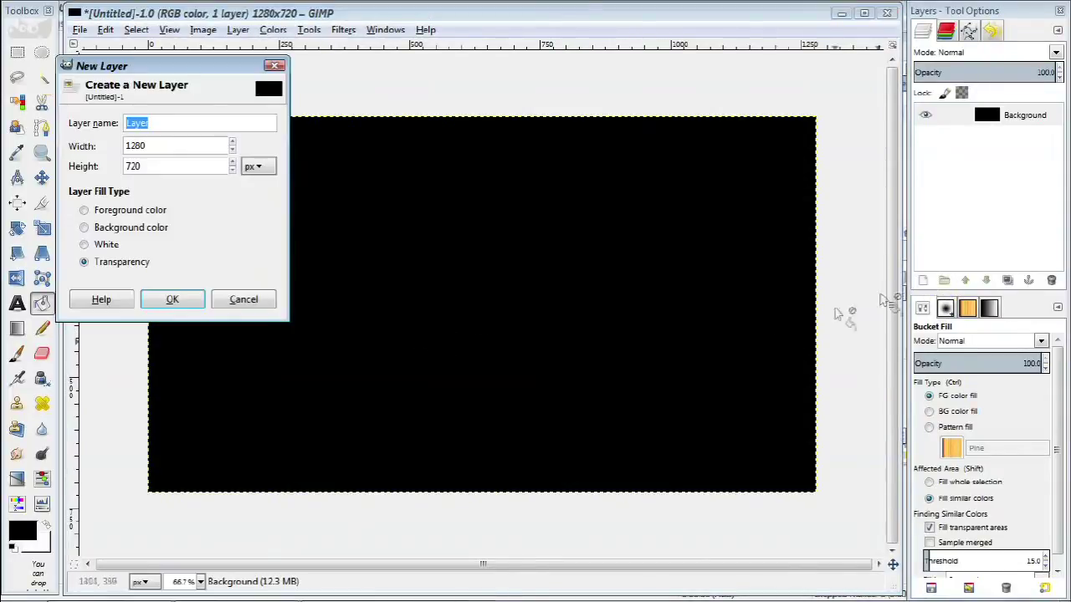
{"action": "left_click", "coordinate": [184, 306]}
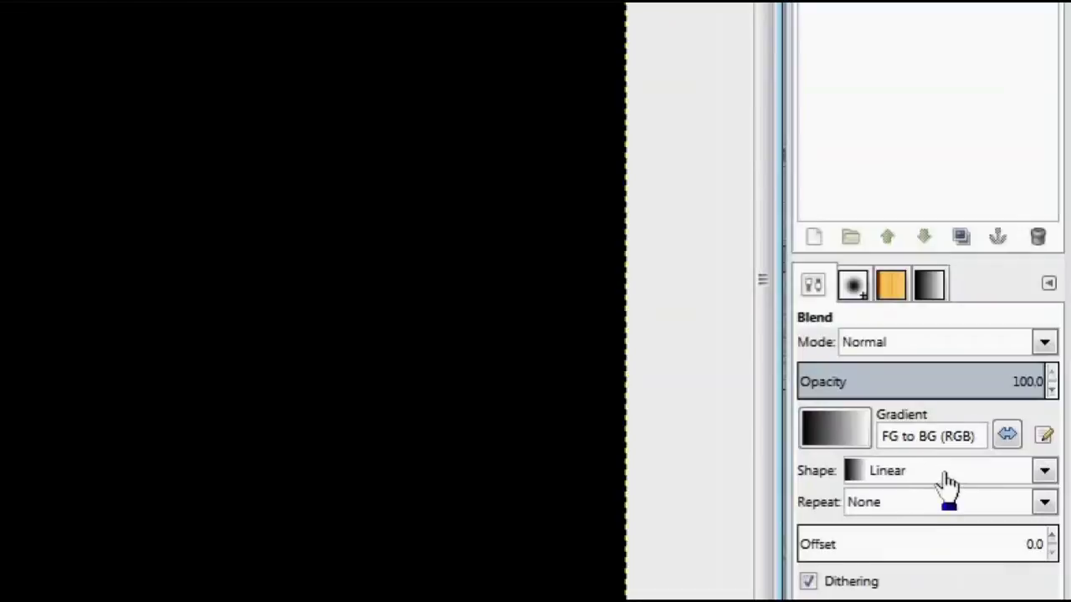
Set the gradient shape to Radial and choose the Incandescent gradient.
{"action": "left_click", "coordinate": [998, 414]}
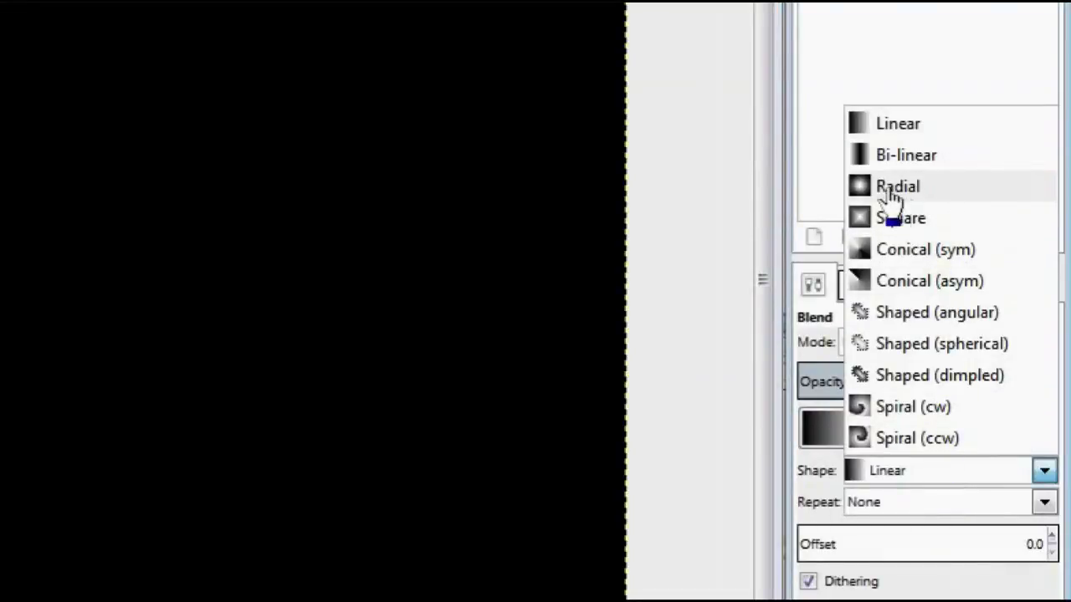
{"action": "left_click", "coordinate": [939, 203]}
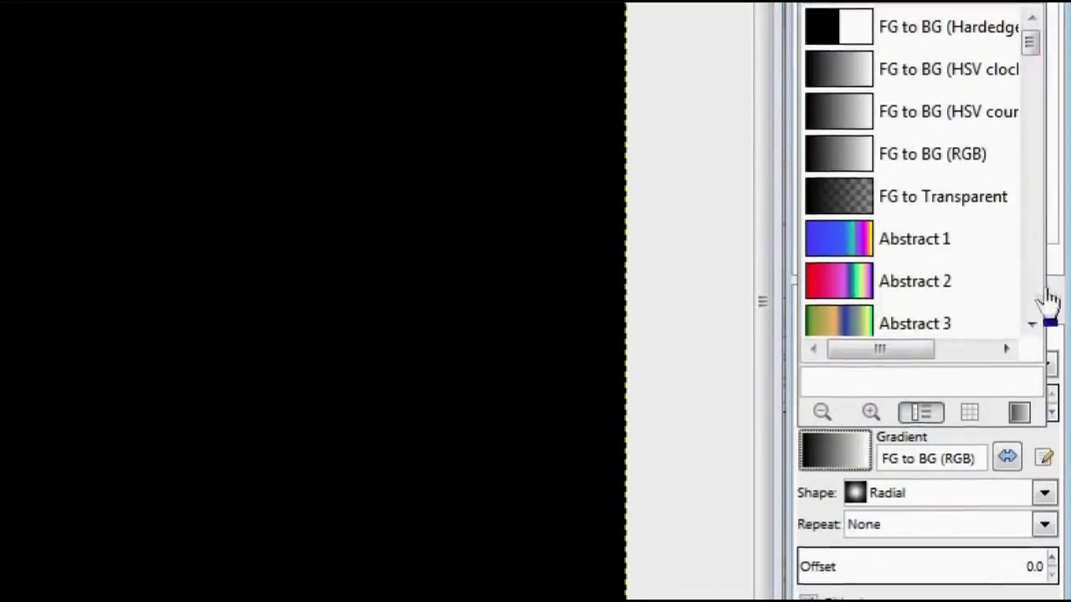
{"action": "scroll", "coordinate": [1037, 341], "scroll_direction": "down", "scroll_amount": 3}
{"action": "scroll", "coordinate": [1037, 341], "scroll_direction": "down", "scroll_amount": 3}
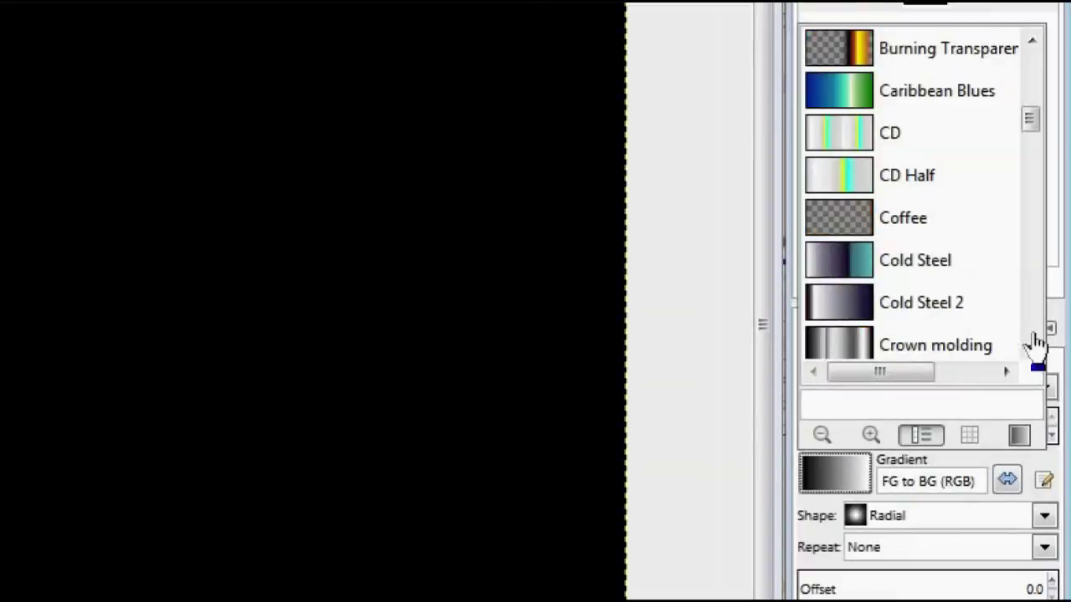
{"action": "scroll", "coordinate": [1037, 341], "scroll_direction": "down", "scroll_amount": 3}
{"action": "scroll", "coordinate": [1037, 342], "scroll_direction": "down", "scroll_amount": 3}
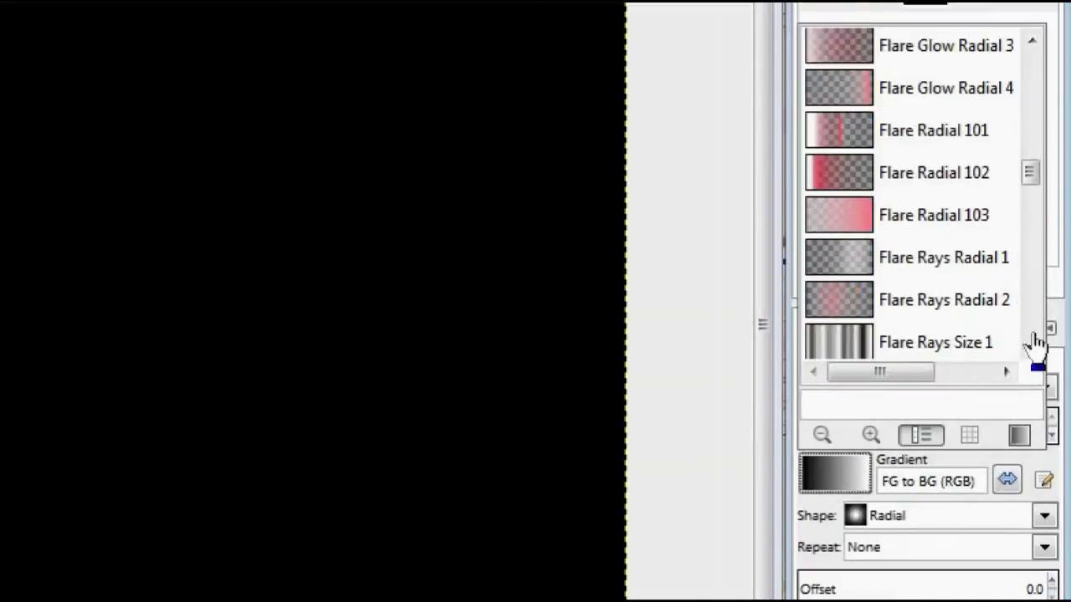
{"action": "scroll", "coordinate": [1037, 341], "scroll_direction": "down", "scroll_amount": 3}
{"action": "scroll", "coordinate": [1037, 342], "scroll_direction": "down", "scroll_amount": 3}
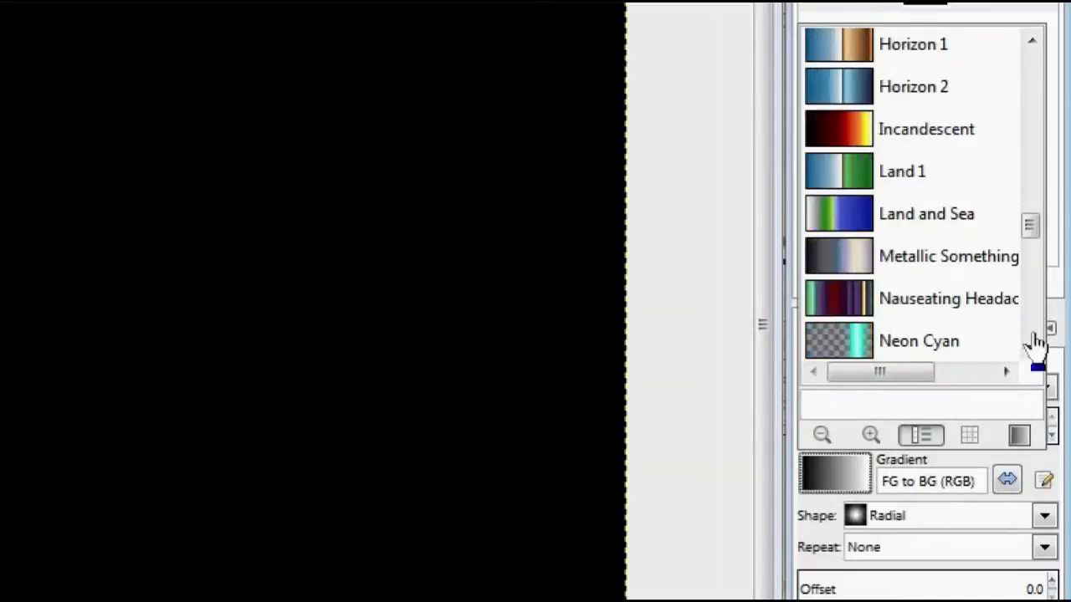
{"action": "left_click", "coordinate": [941, 136]}
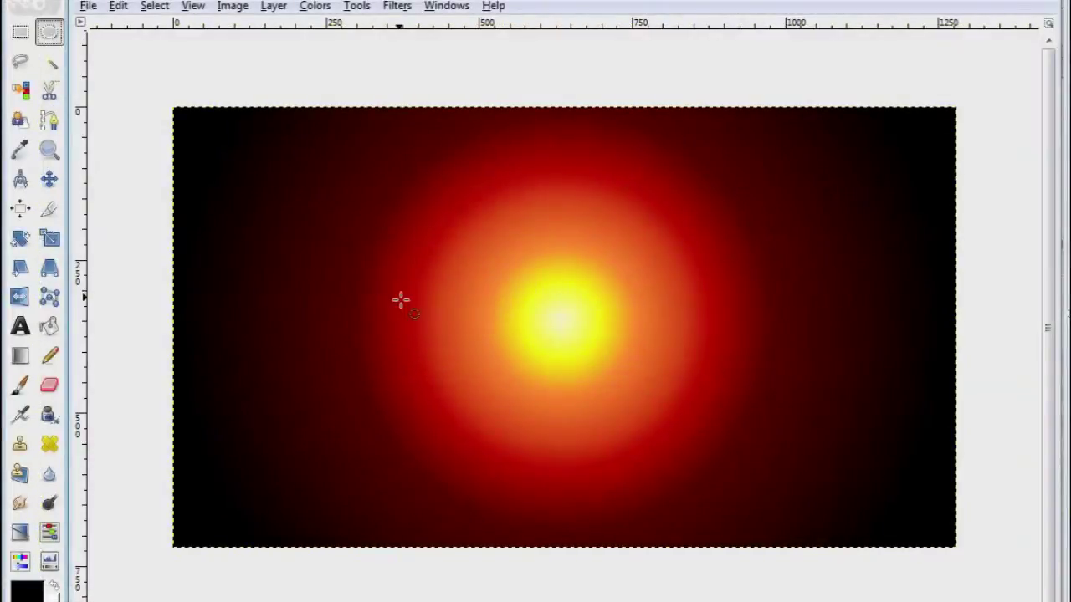
Draw a circular selection around the glowing gradient centre and nudge it slightly up-left.
{"action": "left_click_drag", "start_coordinate": [368, 133], "coordinate": [761, 435]}
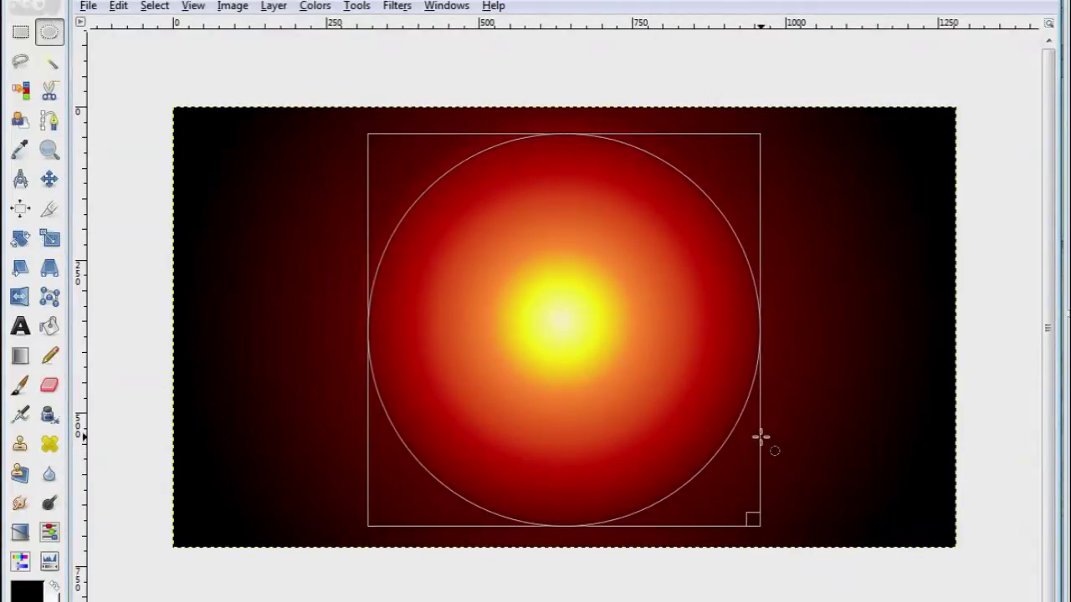
{"action": "left_click_drag", "start_coordinate": [585, 365], "coordinate": [585, 356]}
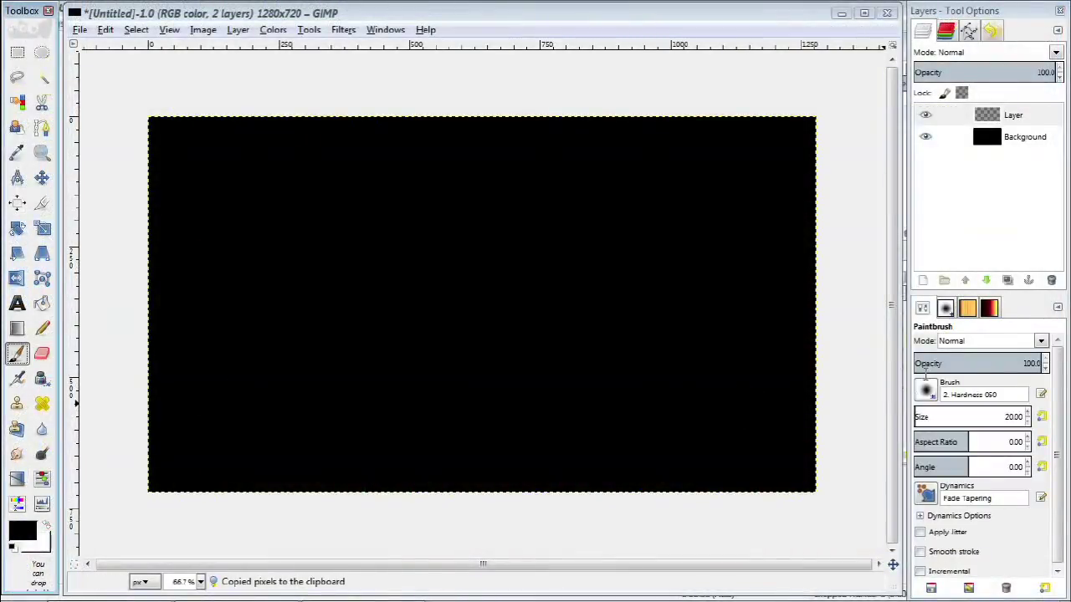
Set the paint mode to Addition and lower brush opacity to about 50.
{"action": "left_click", "coordinate": [946, 342]}
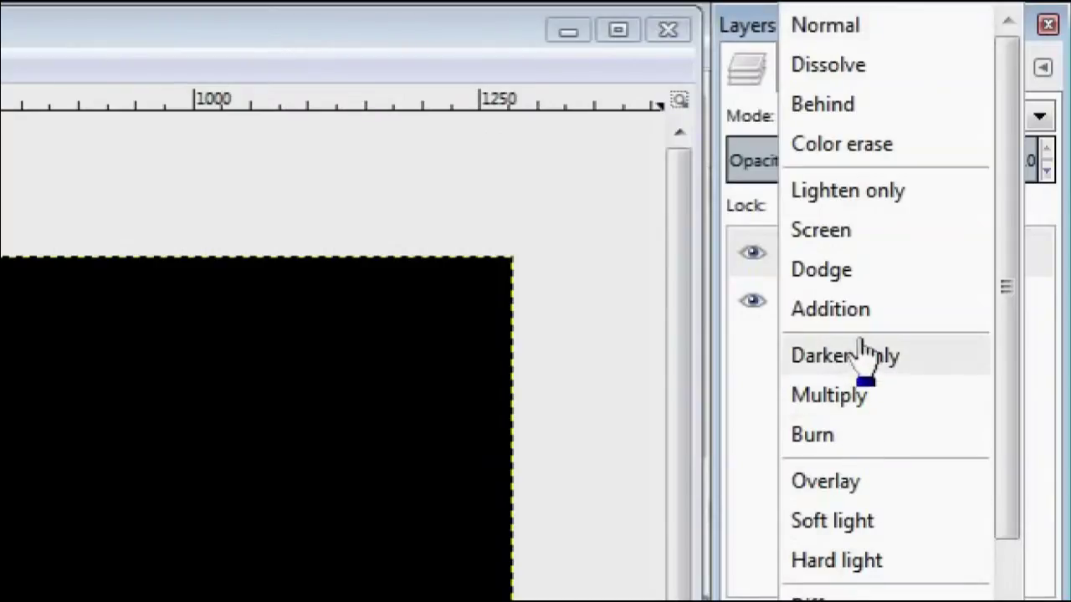
{"action": "key", "text": "Escape"}
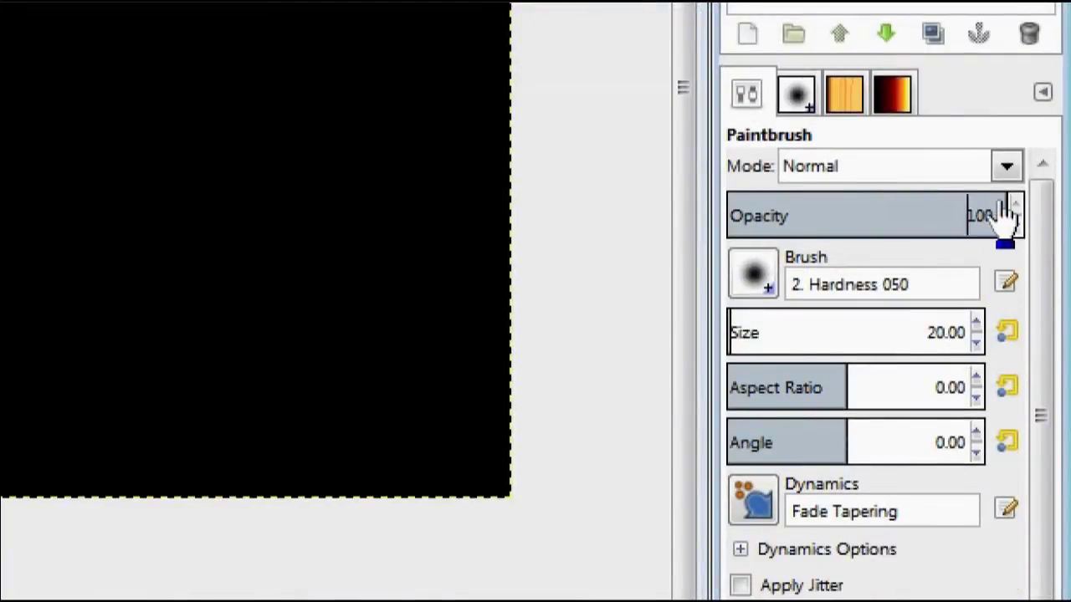
{"action": "left_click_drag", "start_coordinate": [1007, 205], "coordinate": [869, 205]}
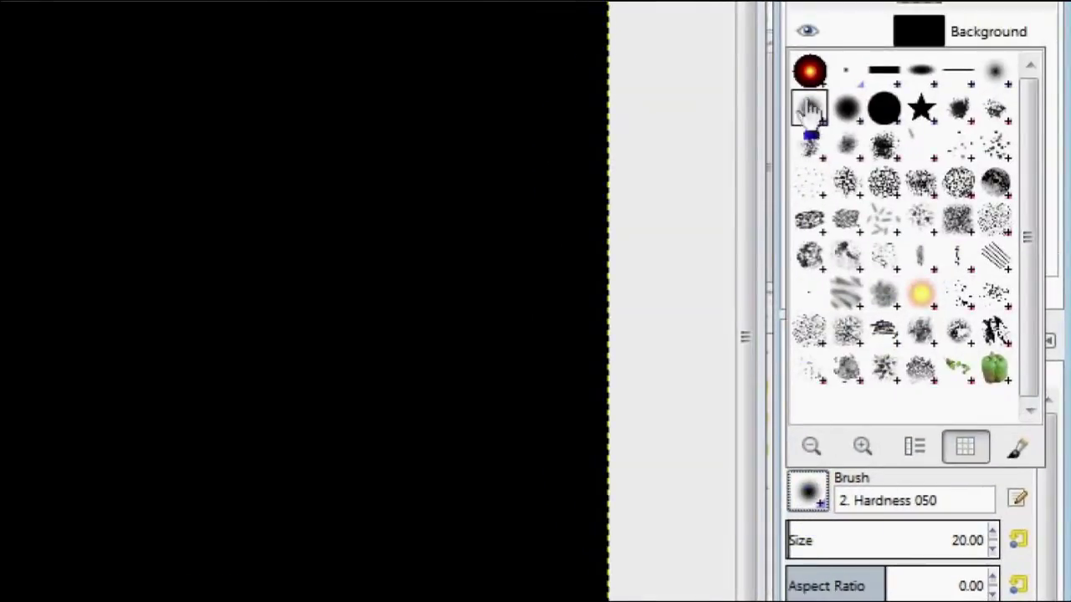
Use the Clipboard brush with 0612 dynamics to paint a first glowing orange stroke.
{"action": "left_click", "coordinate": [810, 74]}
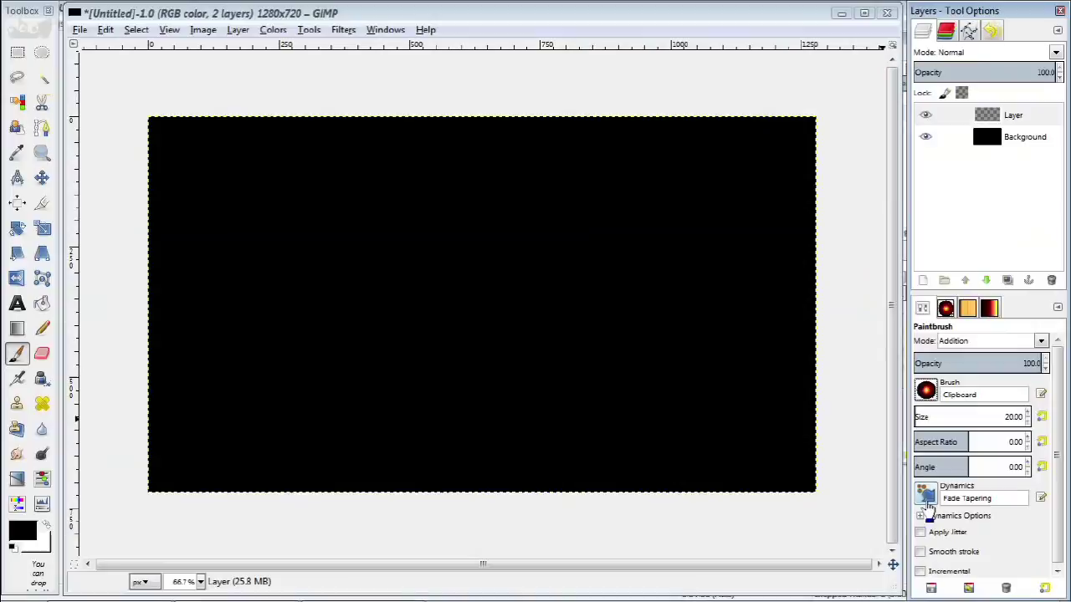
{"action": "left_click", "coordinate": [926, 500]}
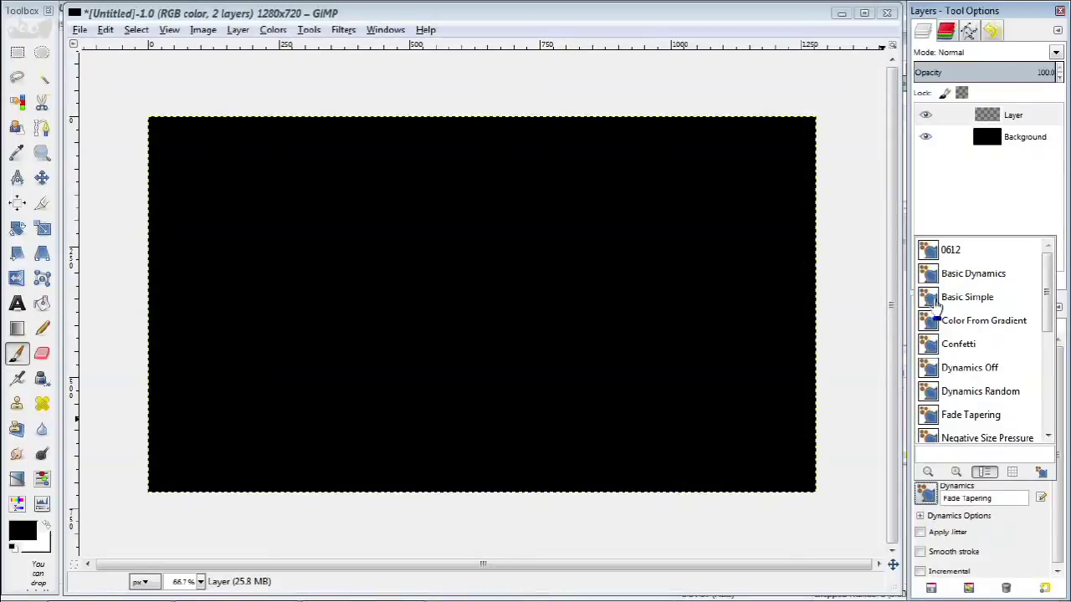
{"action": "left_click", "coordinate": [934, 252]}
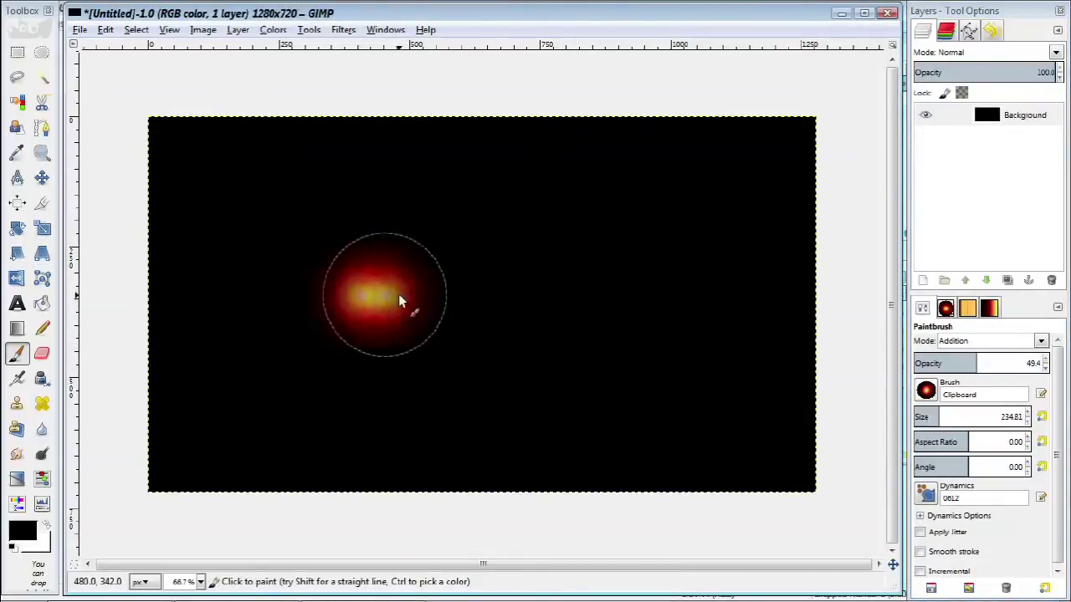
{"action": "mouse_move", "coordinate": [393, 297]}
{"action": "left_mouse_down"}
{"action": "mouse_move", "coordinate": [401, 308]}
{"action": "mouse_move", "coordinate": [466, 262]}
{"action": "mouse_move", "coordinate": [497, 290]}
{"action": "mouse_move", "coordinate": [489, 301]}
{"action": "mouse_move", "coordinate": [397, 306]}
{"action": "mouse_move", "coordinate": [422, 322]}
{"action": "mouse_move", "coordinate": [447, 315]}
{"action": "mouse_move", "coordinate": [406, 323]}
{"action": "mouse_move", "coordinate": [466, 346]}
{"action": "mouse_move", "coordinate": [454, 255]}
{"action": "mouse_move", "coordinate": [545, 287]}
{"action": "mouse_move", "coordinate": [425, 304]}
{"action": "mouse_move", "coordinate": [492, 329]}
{"action": "mouse_move", "coordinate": [478, 326]}
{"action": "mouse_move", "coordinate": [538, 335]}
{"action": "mouse_move", "coordinate": [559, 288]}
{"action": "mouse_move", "coordinate": [565, 341]}
{"action": "mouse_move", "coordinate": [588, 310]}
{"action": "mouse_move", "coordinate": [516, 344]}
{"action": "mouse_move", "coordinate": [329, 296]}
{"action": "mouse_move", "coordinate": [355, 306]}
{"action": "mouse_move", "coordinate": [605, 301]}
{"action": "mouse_move", "coordinate": [518, 262]}
{"action": "mouse_move", "coordinate": [441, 260]}
{"action": "mouse_move", "coordinate": [438, 234]}
{"action": "mouse_move", "coordinate": [411, 279]}
{"action": "mouse_move", "coordinate": [473, 244]}
{"action": "mouse_move", "coordinate": [443, 292]}
{"action": "left_mouse_up"}
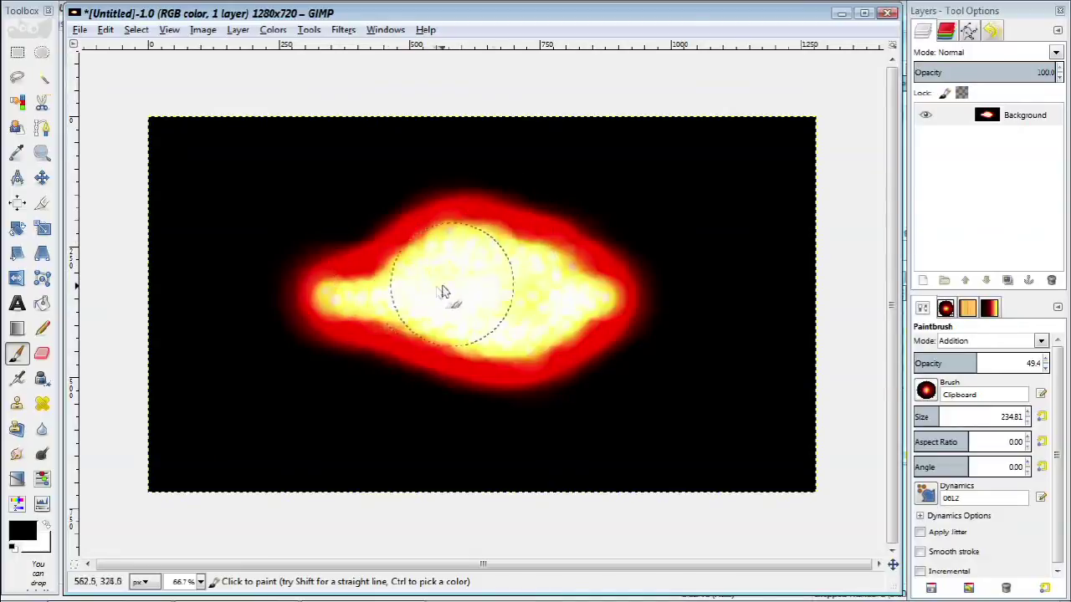
Enlarge the brush to about 405 and paint more strokes into a broad white-hot blob.
{"action": "mouse_move", "coordinate": [527, 289]}
{"action": "left_mouse_down"}
{"action": "mouse_move", "coordinate": [485, 354]}
{"action": "mouse_move", "coordinate": [421, 337]}
{"action": "mouse_move", "coordinate": [512, 351]}
{"action": "mouse_move", "coordinate": [401, 339]}
{"action": "mouse_move", "coordinate": [523, 360]}
{"action": "mouse_move", "coordinate": [452, 256]}
{"action": "mouse_move", "coordinate": [502, 259]}
{"action": "left_mouse_up"}
{"action": "left_click_drag", "start_coordinate": [951, 417], "coordinate": [974, 416]}
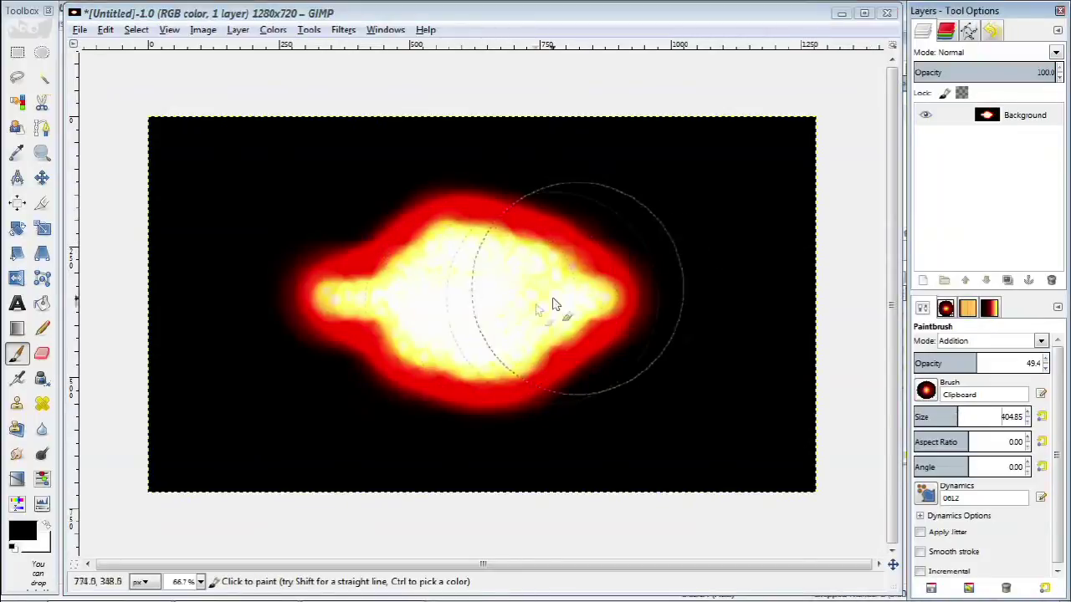
{"action": "mouse_move", "coordinate": [552, 324]}
{"action": "left_mouse_down"}
{"action": "mouse_move", "coordinate": [579, 284]}
{"action": "mouse_move", "coordinate": [541, 285]}
{"action": "mouse_move", "coordinate": [546, 315]}
{"action": "mouse_move", "coordinate": [519, 330]}
{"action": "mouse_move", "coordinate": [567, 349]}
{"action": "mouse_move", "coordinate": [403, 356]}
{"action": "mouse_move", "coordinate": [528, 366]}
{"action": "mouse_move", "coordinate": [572, 325]}
{"action": "mouse_move", "coordinate": [548, 350]}
{"action": "mouse_move", "coordinate": [444, 362]}
{"action": "mouse_move", "coordinate": [552, 345]}
{"action": "mouse_move", "coordinate": [548, 284]}
{"action": "left_mouse_up"}
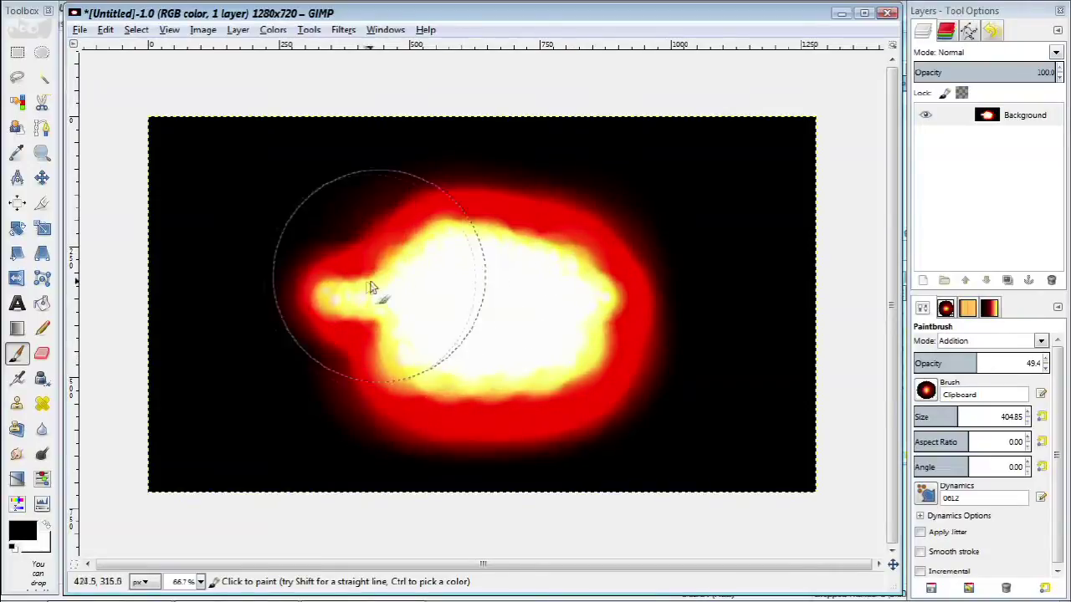
{"action": "mouse_move", "coordinate": [371, 286]}
{"action": "left_mouse_down"}
{"action": "mouse_move", "coordinate": [423, 273]}
{"action": "mouse_move", "coordinate": [347, 324]}
{"action": "mouse_move", "coordinate": [391, 338]}
{"action": "left_mouse_up"}
{"action": "mouse_move", "coordinate": [450, 293]}
{"action": "left_mouse_down"}
{"action": "mouse_move", "coordinate": [318, 306]}
{"action": "mouse_move", "coordinate": [555, 308]}
{"action": "mouse_move", "coordinate": [597, 280]}
{"action": "mouse_move", "coordinate": [548, 303]}
{"action": "mouse_move", "coordinate": [544, 371]}
{"action": "mouse_move", "coordinate": [614, 296]}
{"action": "mouse_move", "coordinate": [423, 359]}
{"action": "mouse_move", "coordinate": [318, 299]}
{"action": "mouse_move", "coordinate": [527, 375]}
{"action": "mouse_move", "coordinate": [669, 321]}
{"action": "mouse_move", "coordinate": [662, 332]}
{"action": "mouse_move", "coordinate": [641, 327]}
{"action": "mouse_move", "coordinate": [639, 340]}
{"action": "mouse_move", "coordinate": [358, 302]}
{"action": "mouse_move", "coordinate": [377, 303]}
{"action": "mouse_move", "coordinate": [335, 343]}
{"action": "left_mouse_up"}
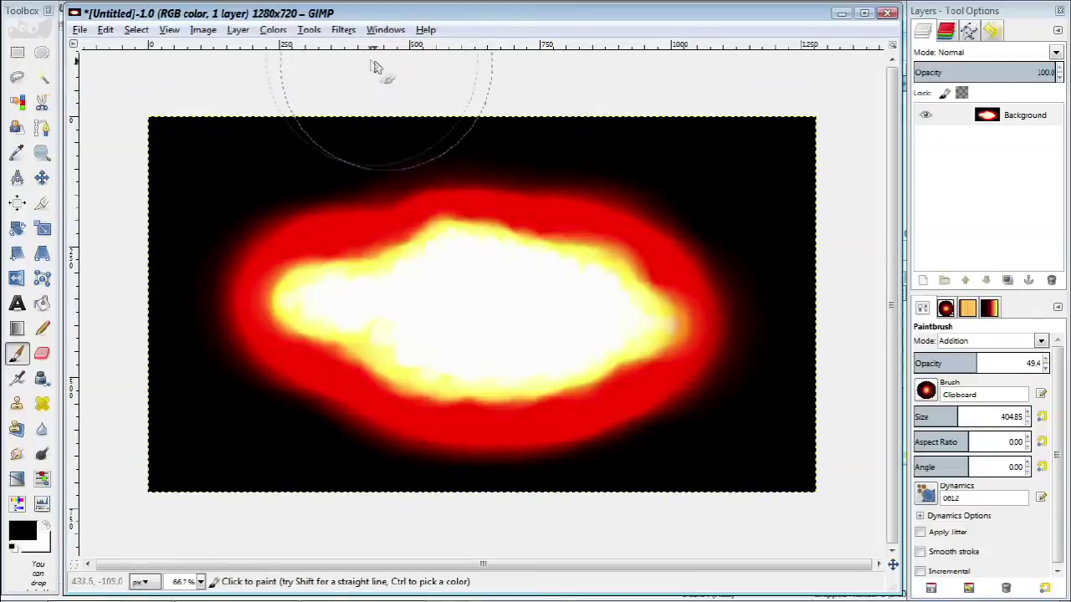
{"action": "key", "text": "m"}
{"action": "left_click", "coordinate": [343, 30]}
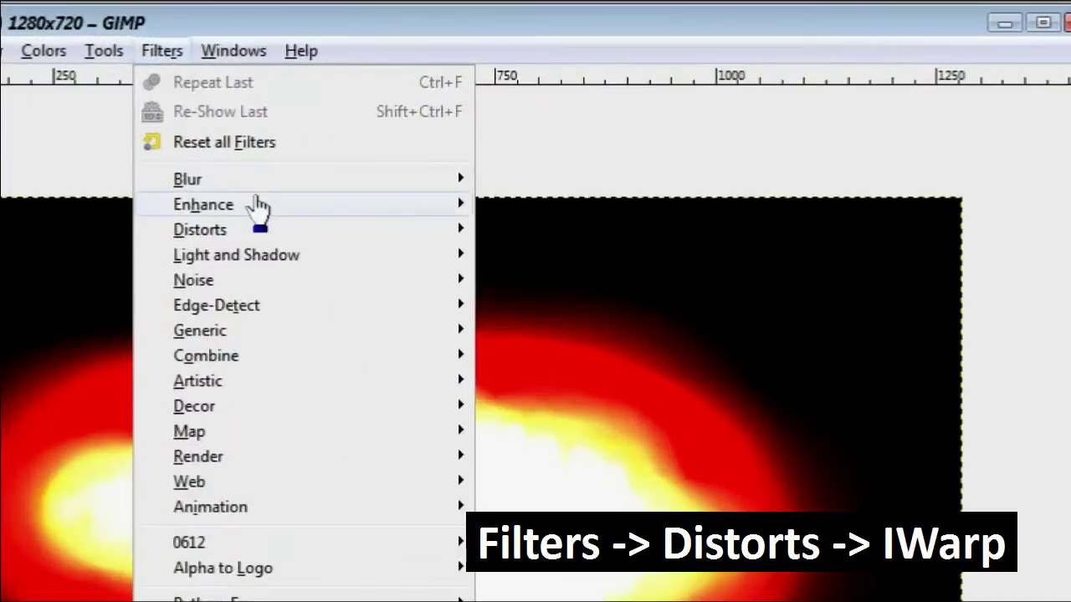
In Distorts > IWarp, push the flame's top, left edge and right tip into shape.
{"action": "mouse_move", "coordinate": [407, 120]}
{"action": "mouse_move", "coordinate": [402, 231]}
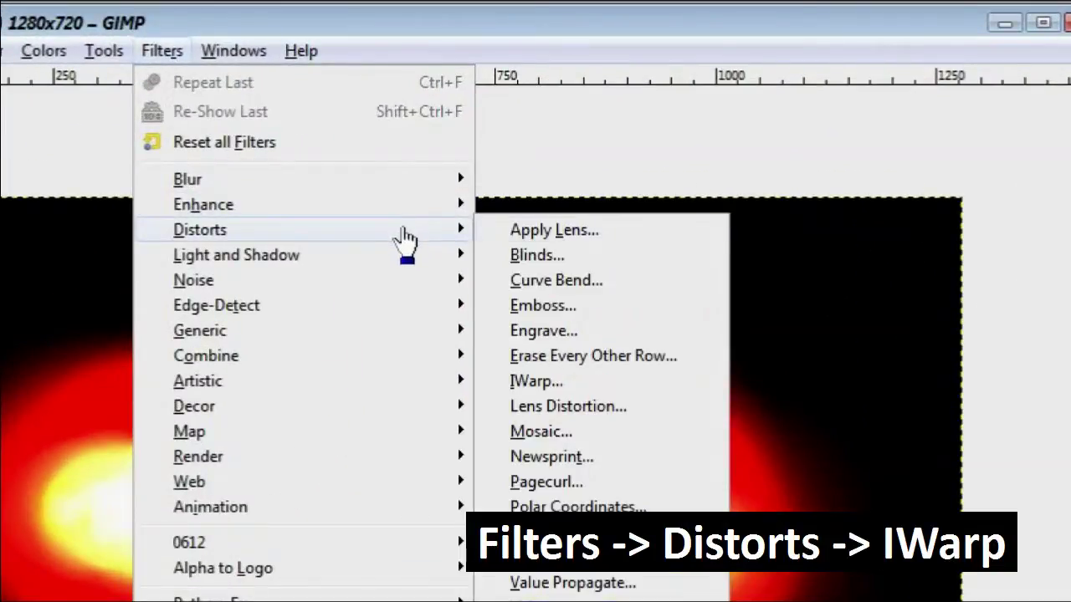
{"action": "left_click", "coordinate": [635, 387]}
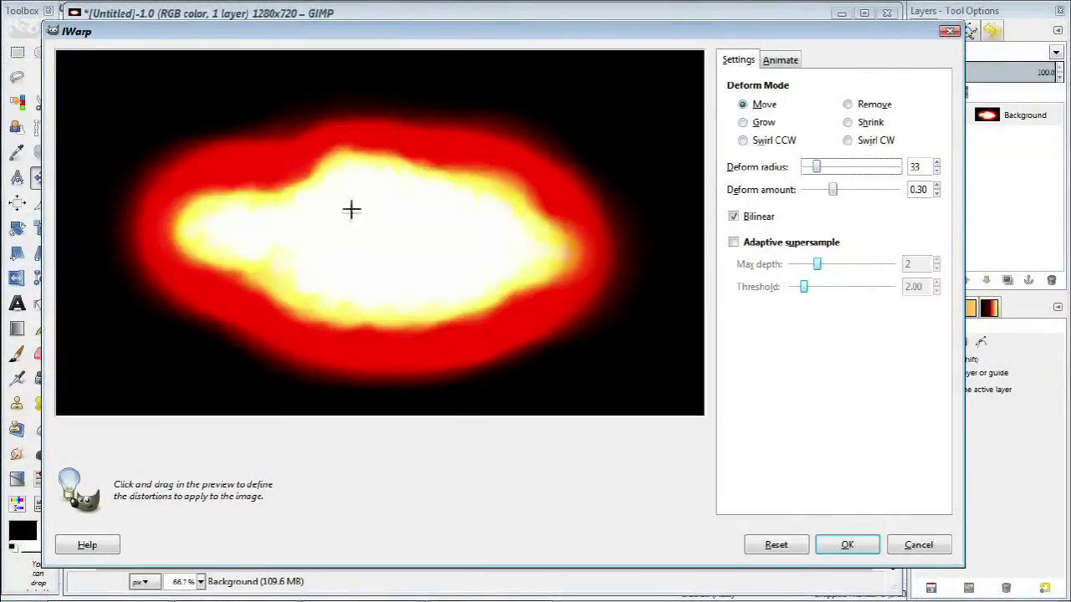
{"action": "mouse_move", "coordinate": [351, 209]}
{"action": "left_mouse_down"}
{"action": "mouse_move", "coordinate": [360, 165]}
{"action": "mouse_move", "coordinate": [258, 268]}
{"action": "left_mouse_up"}
{"action": "left_click_drag", "start_coordinate": [171, 216], "coordinate": [234, 201]}
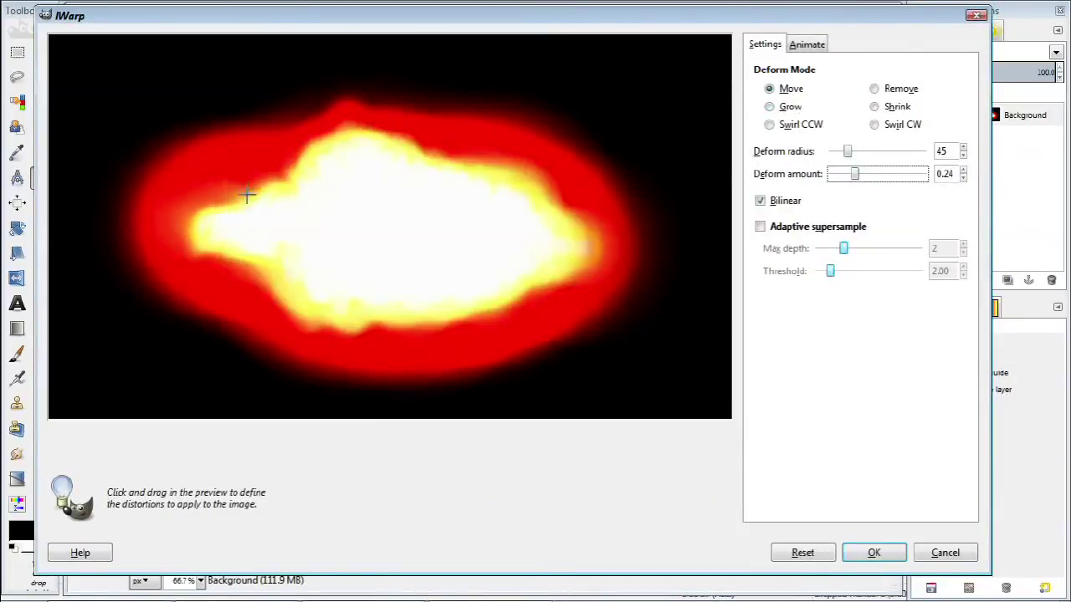
{"action": "left_click_drag", "start_coordinate": [246, 195], "coordinate": [245, 261]}
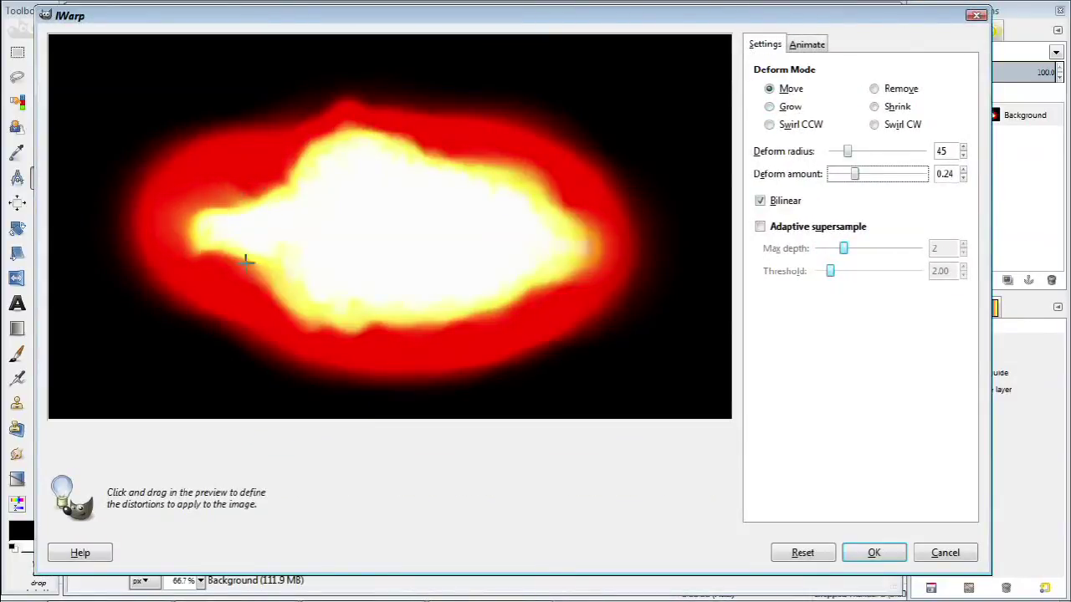
{"action": "mouse_move", "coordinate": [343, 146]}
{"action": "left_mouse_down"}
{"action": "mouse_move", "coordinate": [588, 259]}
{"action": "mouse_move", "coordinate": [461, 322]}
{"action": "mouse_move", "coordinate": [500, 313]}
{"action": "mouse_move", "coordinate": [360, 240]}
{"action": "mouse_move", "coordinate": [440, 407]}
{"action": "mouse_move", "coordinate": [251, 265]}
{"action": "mouse_move", "coordinate": [259, 215]}
{"action": "mouse_move", "coordinate": [439, 304]}
{"action": "left_mouse_up"}
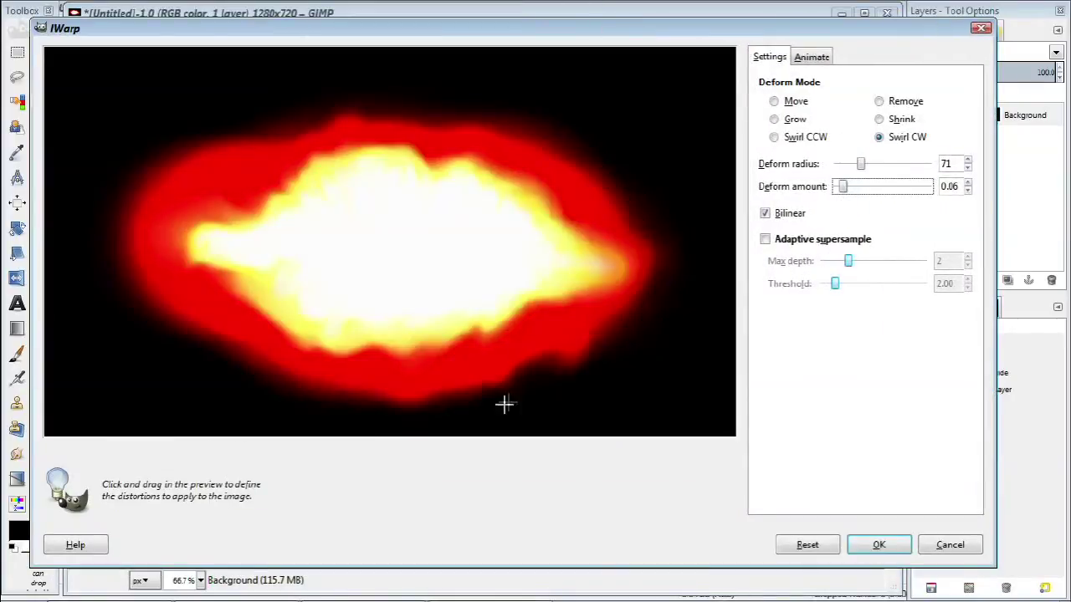
{"action": "left_click_drag", "start_coordinate": [528, 382], "coordinate": [598, 259]}
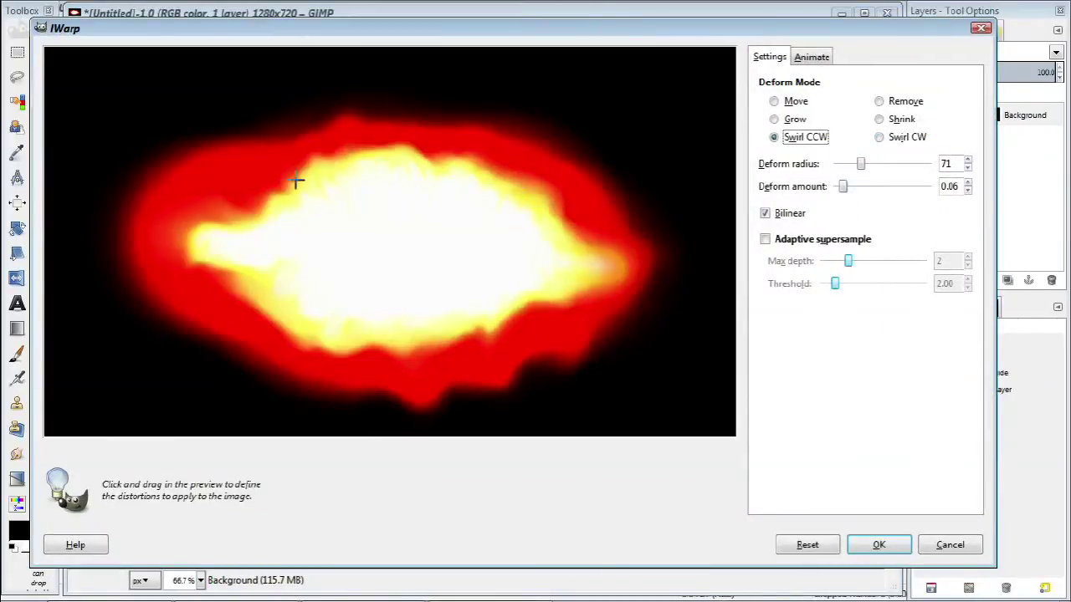
Warp the outline further at strength 0.17, swirl curls into the edges, and apply.
{"action": "left_click", "coordinate": [774, 100]}
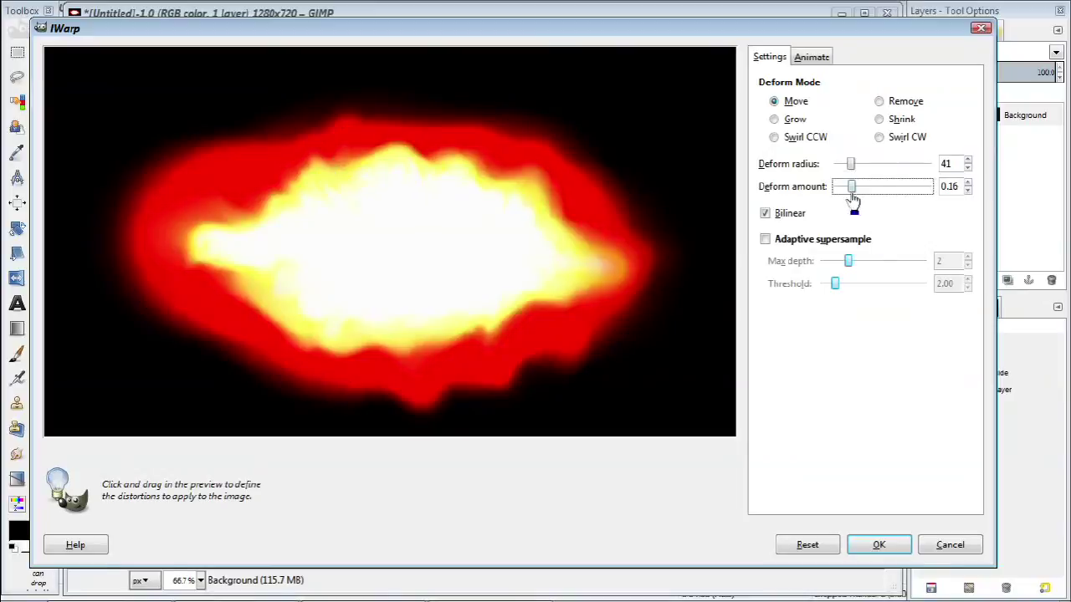
{"action": "left_click_drag", "start_coordinate": [852, 195], "coordinate": [854, 195]}
{"action": "mouse_move", "coordinate": [292, 186]}
{"action": "left_mouse_down"}
{"action": "mouse_move", "coordinate": [354, 172]}
{"action": "mouse_move", "coordinate": [294, 287]}
{"action": "mouse_move", "coordinate": [422, 404]}
{"action": "left_mouse_up"}
{"action": "mouse_move", "coordinate": [377, 351]}
{"action": "left_mouse_down"}
{"action": "mouse_move", "coordinate": [482, 337]}
{"action": "mouse_move", "coordinate": [459, 337]}
{"action": "mouse_move", "coordinate": [477, 345]}
{"action": "mouse_move", "coordinate": [539, 318]}
{"action": "left_mouse_up"}
{"action": "left_click", "coordinate": [804, 137]}
{"action": "mouse_move", "coordinate": [477, 167]}
{"action": "left_mouse_down"}
{"action": "mouse_move", "coordinate": [406, 159]}
{"action": "mouse_move", "coordinate": [421, 150]}
{"action": "mouse_move", "coordinate": [384, 191]}
{"action": "mouse_move", "coordinate": [361, 186]}
{"action": "mouse_move", "coordinate": [489, 185]}
{"action": "mouse_move", "coordinate": [421, 167]}
{"action": "mouse_move", "coordinate": [386, 194]}
{"action": "left_mouse_up"}
{"action": "left_click", "coordinate": [827, 139]}
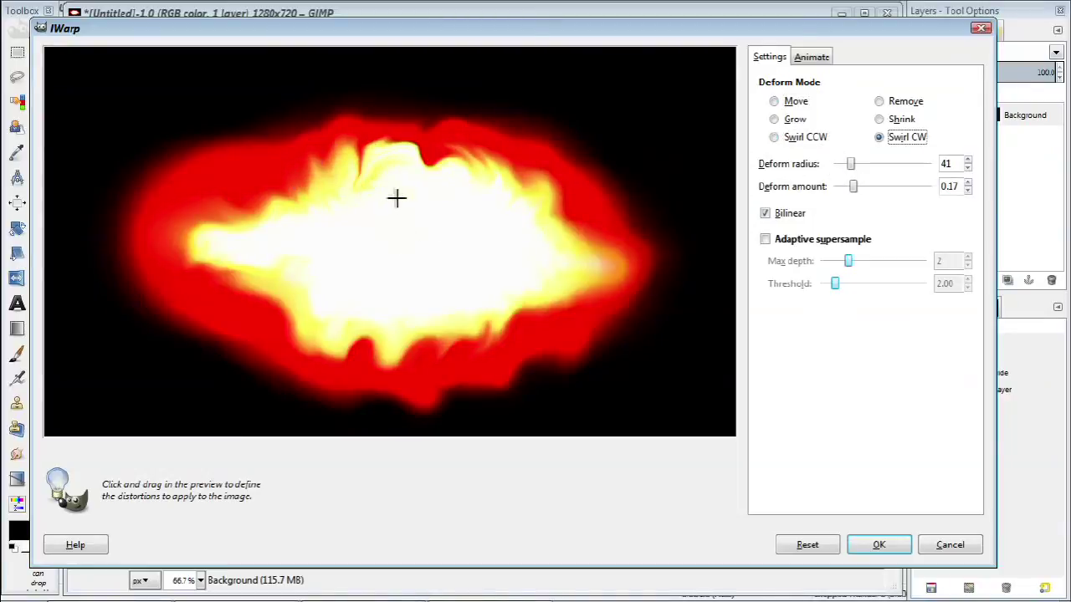
{"action": "left_click_drag", "start_coordinate": [335, 348], "coordinate": [548, 338]}
{"action": "left_click", "coordinate": [778, 137]}
{"action": "left_click_drag", "start_coordinate": [572, 301], "coordinate": [545, 321]}
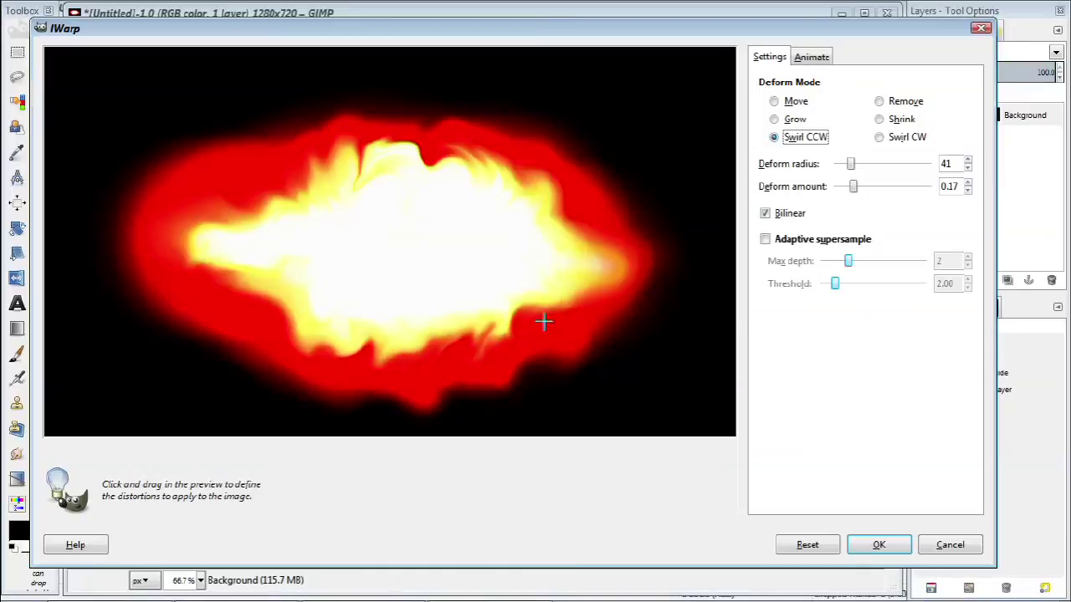
{"action": "key", "text": "Return"}
Reopen IWarp and swirl the flame's top edge into a curl.
{"action": "key", "text": "ctrl+shift+f"}
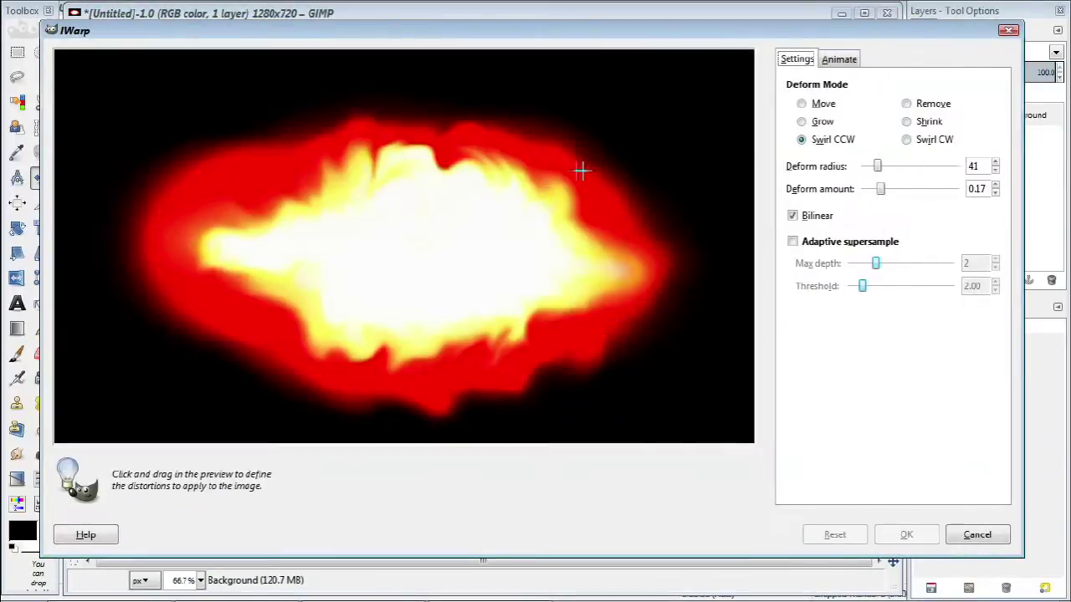
{"action": "mouse_move", "coordinate": [444, 170]}
{"action": "left_mouse_down"}
{"action": "mouse_move", "coordinate": [500, 176]}
{"action": "mouse_move", "coordinate": [368, 181]}
{"action": "mouse_move", "coordinate": [419, 173]}
{"action": "mouse_move", "coordinate": [481, 189]}
{"action": "mouse_move", "coordinate": [559, 214]}
{"action": "left_mouse_up"}
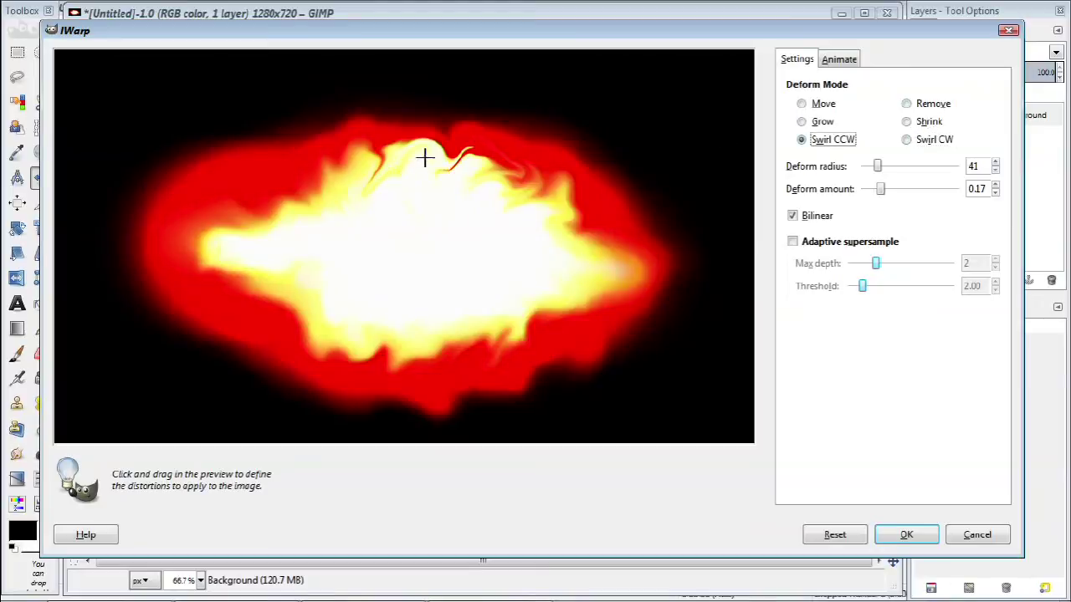
{"action": "left_click", "coordinate": [895, 532]}
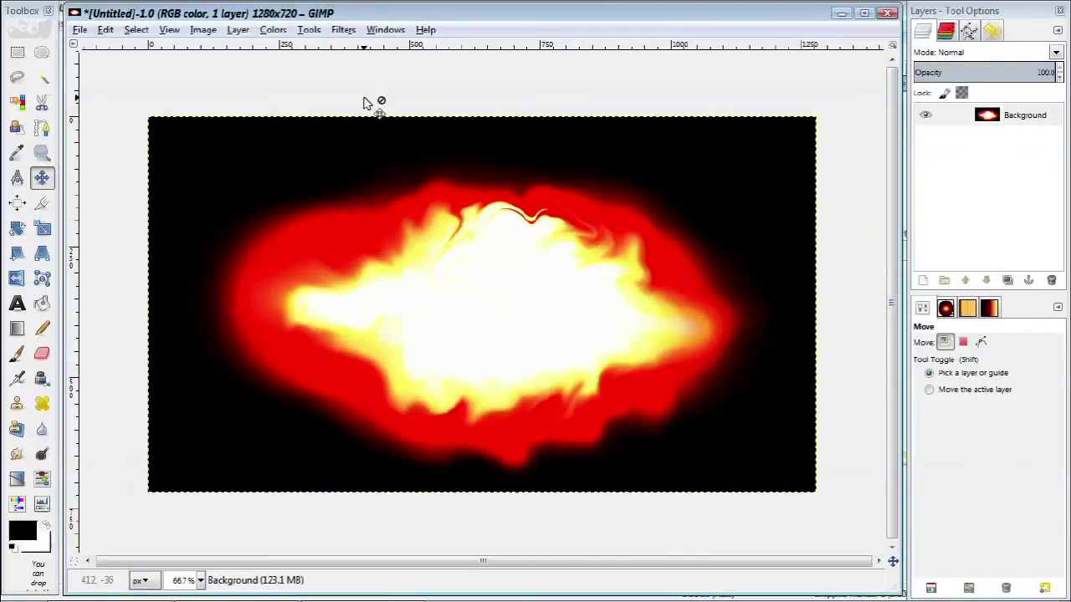
Reopen IWarp, shrink the right side, add a top swirl, then partly remove it.
{"action": "left_click", "coordinate": [341, 26]}
{"action": "left_click", "coordinate": [393, 65]}
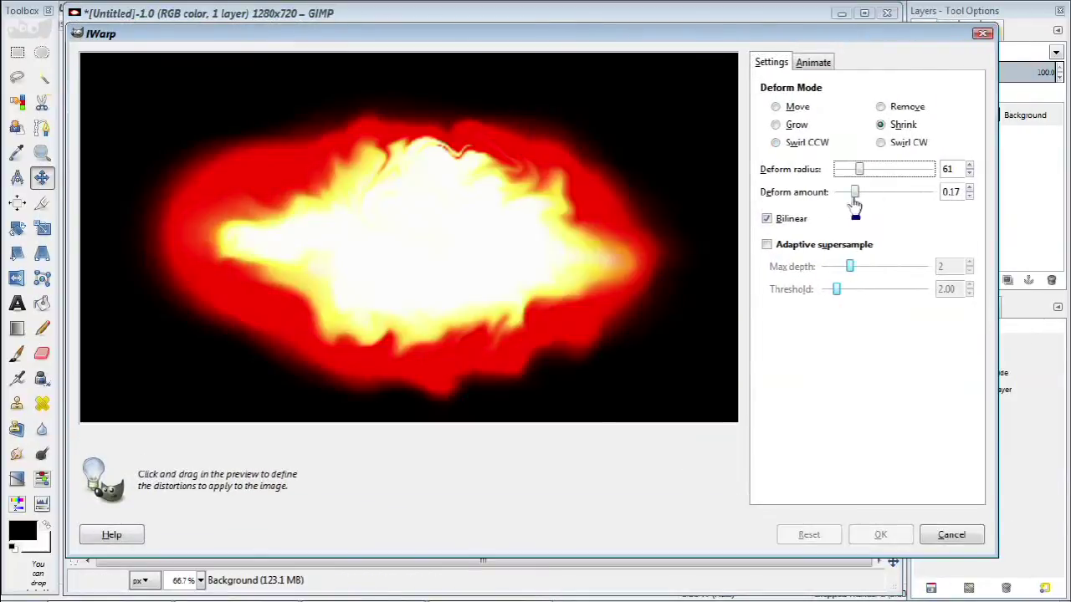
{"action": "left_click_drag", "start_coordinate": [602, 261], "coordinate": [529, 259]}
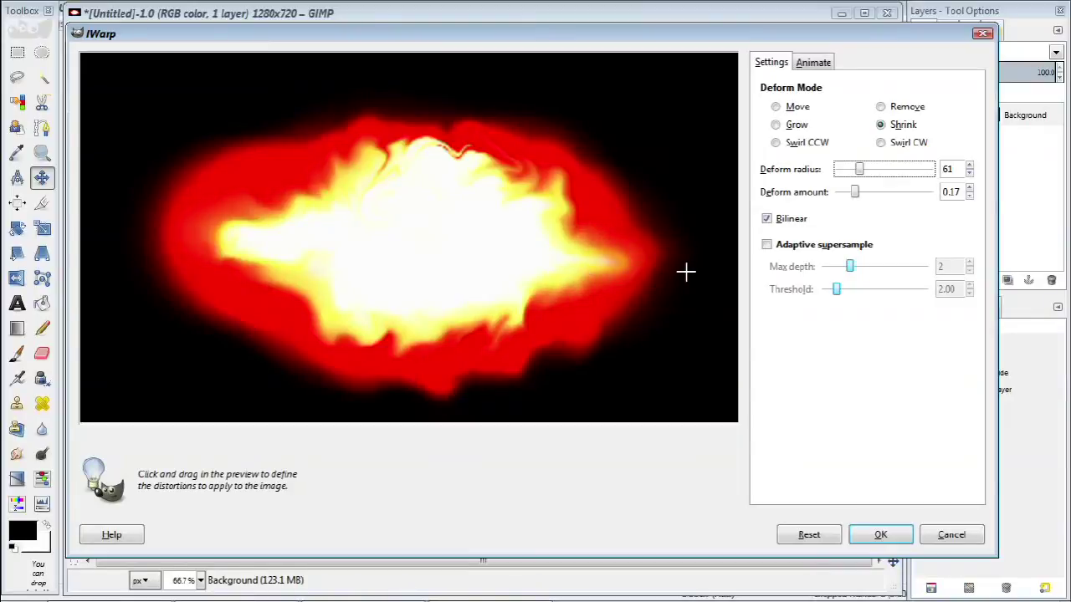
{"action": "left_click", "coordinate": [793, 143]}
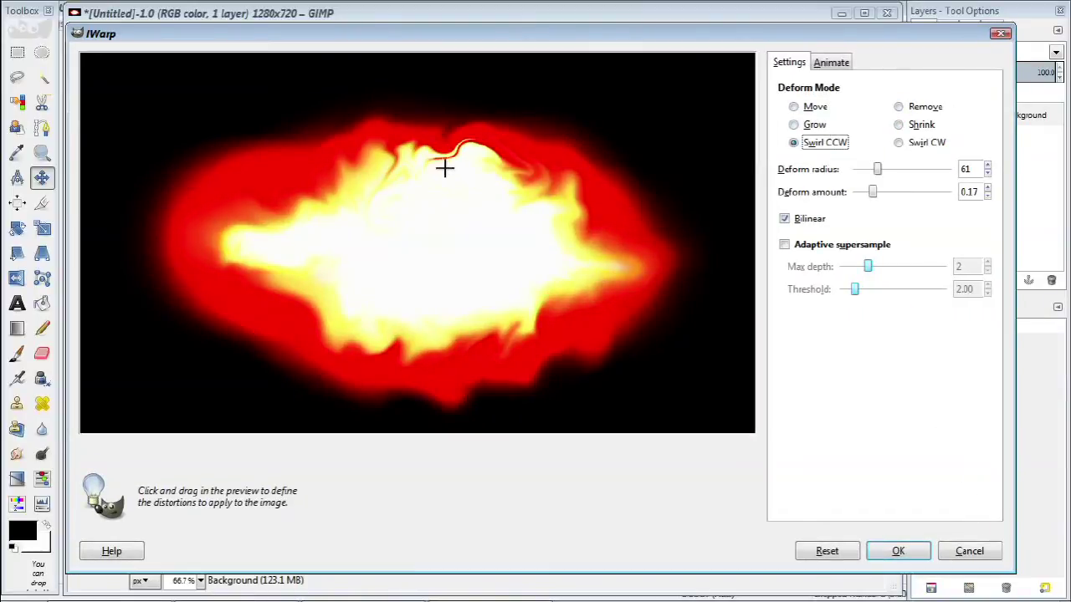
{"action": "left_click_drag", "start_coordinate": [444, 165], "coordinate": [456, 154]}
{"action": "left_click", "coordinate": [898, 106]}
{"action": "mouse_move", "coordinate": [397, 171]}
{"action": "left_mouse_down"}
{"action": "mouse_move", "coordinate": [430, 146]}
{"action": "mouse_move", "coordinate": [498, 141]}
{"action": "mouse_move", "coordinate": [455, 189]}
{"action": "mouse_move", "coordinate": [494, 149]}
{"action": "left_mouse_up"}
Apply the warp, then smudge away the thin red streak at the flame's top.
{"action": "left_click", "coordinate": [898, 106]}
{"action": "left_click", "coordinate": [895, 551]}
{"action": "left_click", "coordinate": [17, 454]}
{"action": "key", "text": "1"}
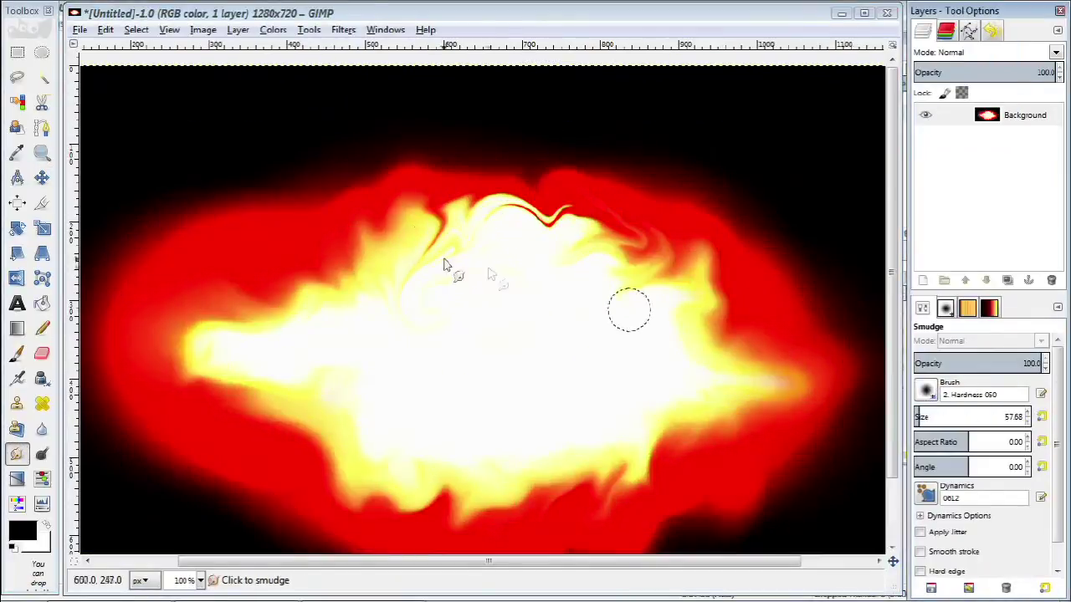
{"action": "key", "text": "3"}
{"action": "left_click_drag", "start_coordinate": [971, 417], "coordinate": [944, 416]}
{"action": "mouse_move", "coordinate": [408, 236]}
{"action": "left_mouse_down"}
{"action": "mouse_move", "coordinate": [478, 254]}
{"action": "mouse_move", "coordinate": [516, 294]}
{"action": "mouse_move", "coordinate": [525, 272]}
{"action": "mouse_move", "coordinate": [601, 332]}
{"action": "mouse_move", "coordinate": [598, 306]}
{"action": "mouse_move", "coordinate": [551, 330]}
{"action": "mouse_move", "coordinate": [550, 317]}
{"action": "mouse_move", "coordinate": [419, 299]}
{"action": "left_mouse_up"}
{"action": "key", "text": "bracketright"}
{"action": "key", "text": "bracketright"}
{"action": "key", "text": "bracketright"}
{"action": "key", "text": "bracketright"}
{"action": "key", "text": "bracketright"}
{"action": "key", "text": "bracketright"}
{"action": "key", "text": "bracketright"}
{"action": "key", "text": "bracketright"}
{"action": "key", "text": "bracketright"}
{"action": "key", "text": "bracketright"}
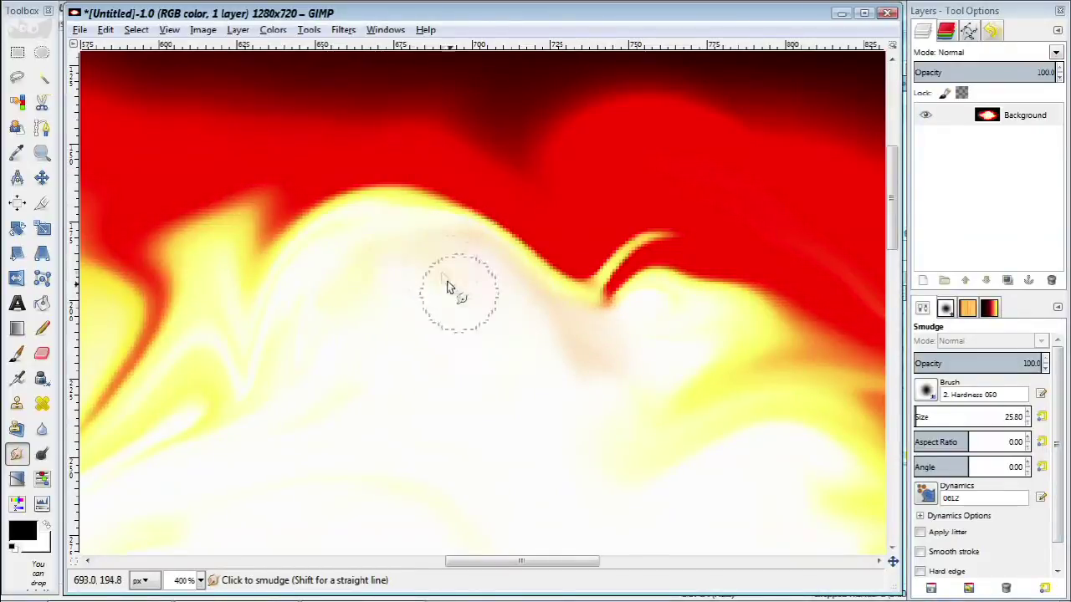
Reopen IWarp and push the flame's top edge downward in Move mode.
{"action": "key", "text": "1"}
{"action": "key", "text": "shift+ctrl+j"}
{"action": "key", "text": "shift+ctrl+f"}
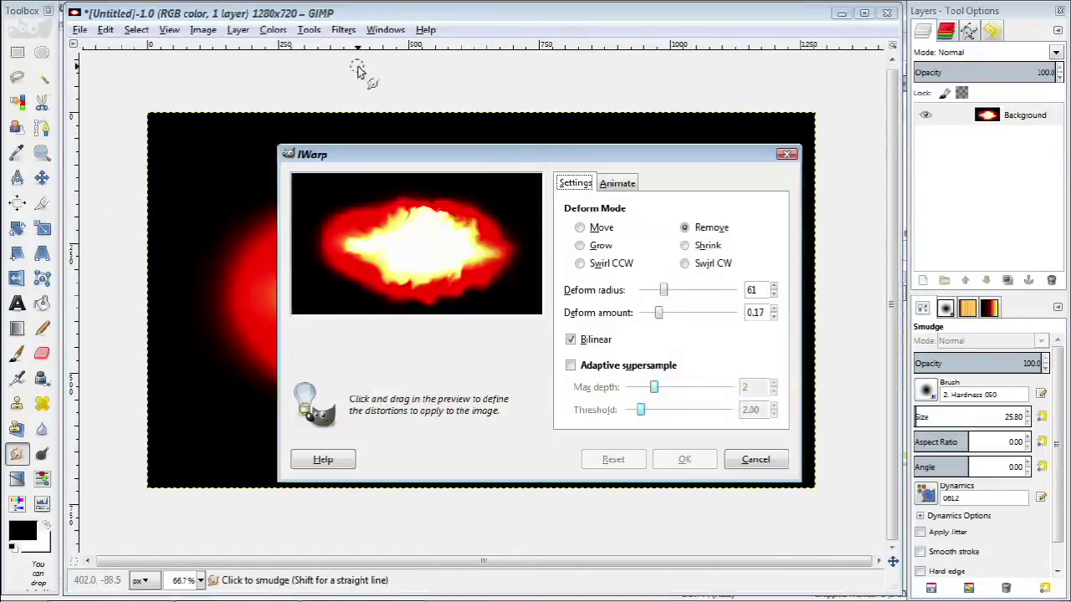
{"action": "double_click", "coordinate": [526, 151]}
{"action": "left_click", "coordinate": [840, 93]}
{"action": "left_click_drag", "start_coordinate": [431, 141], "coordinate": [443, 188]}
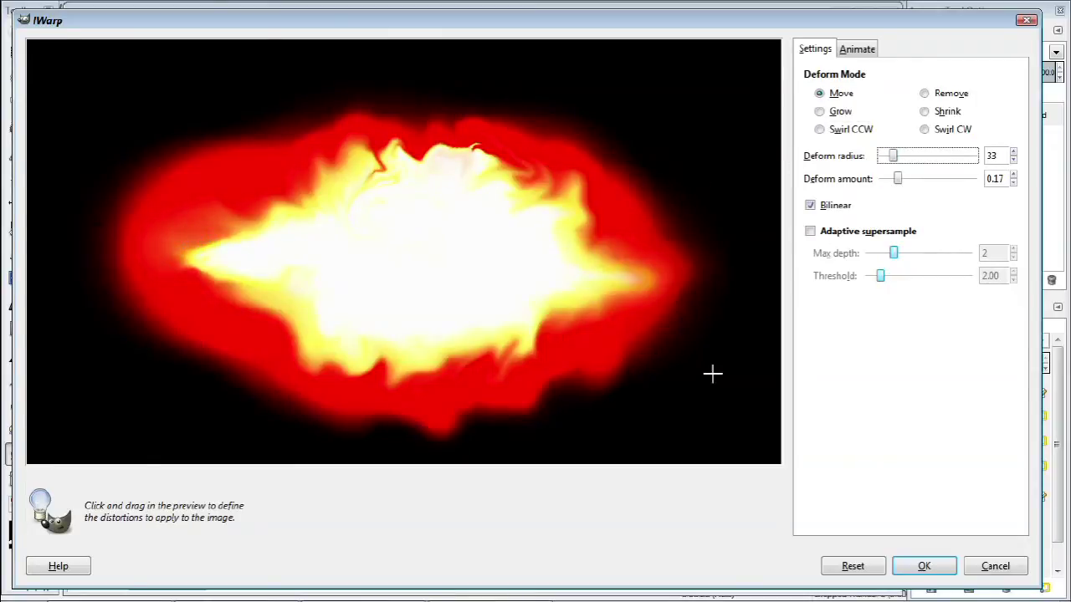
{"action": "key", "text": "Return"}
{"action": "key", "text": "2"}
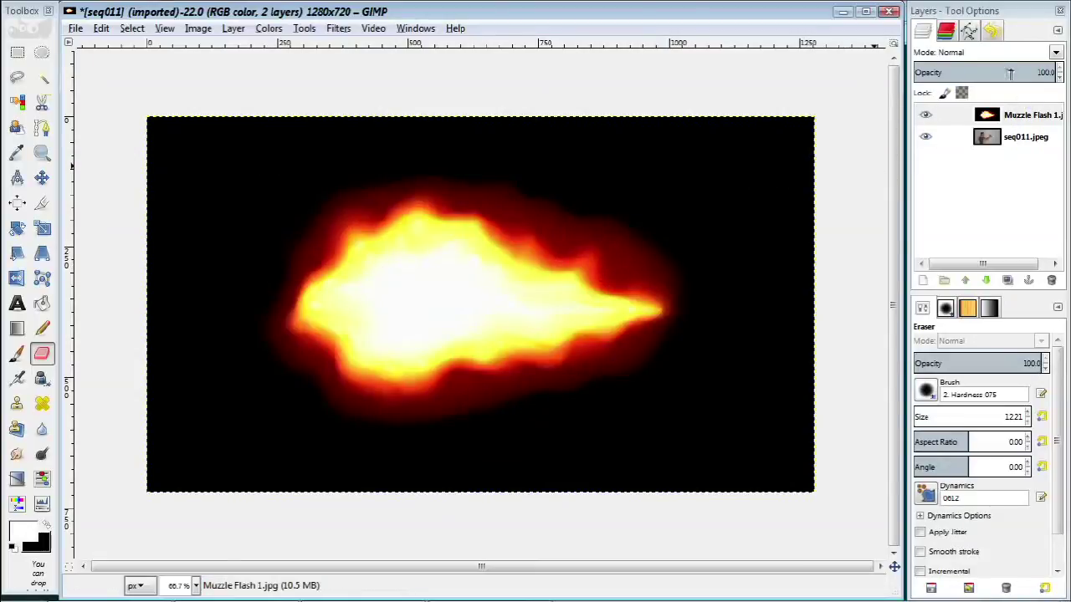
Set the flash layer to Screen mode and scale it down.
{"action": "left_click", "coordinate": [979, 54]}
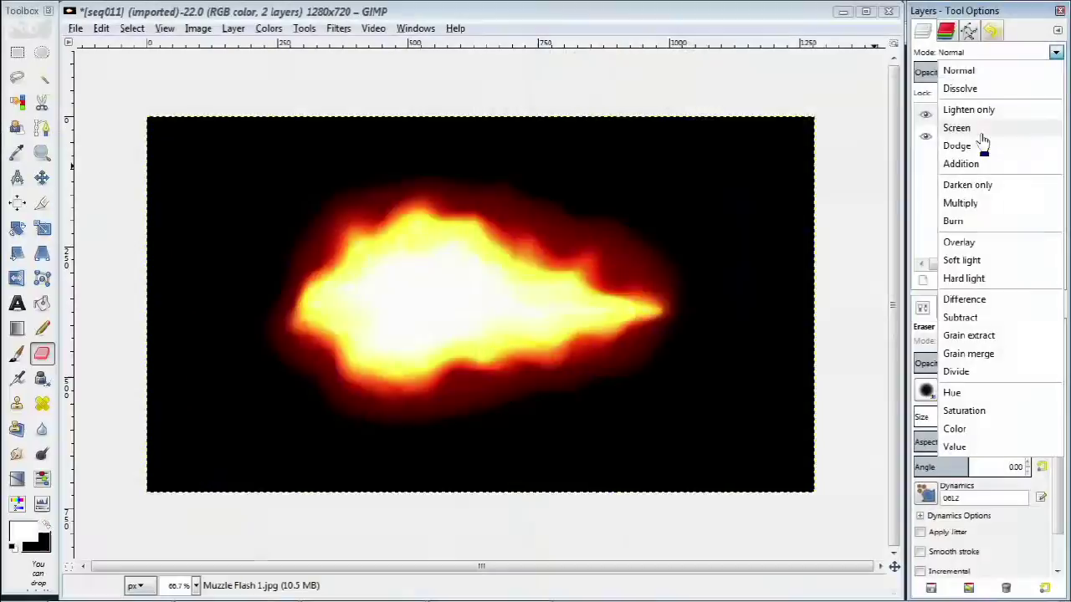
{"action": "left_click", "coordinate": [720, 171]}
{"action": "left_click", "coordinate": [42, 227]}
{"action": "left_click_drag", "start_coordinate": [530, 306], "coordinate": [443, 266]}
{"action": "key", "text": "Return"}
Move the flash onto the pistol's muzzle.
{"action": "key", "text": "m"}
{"action": "mouse_move", "coordinate": [200, 196]}
{"action": "left_mouse_down"}
{"action": "mouse_move", "coordinate": [697, 251]}
{"action": "mouse_move", "coordinate": [681, 268]}
{"action": "left_mouse_up"}
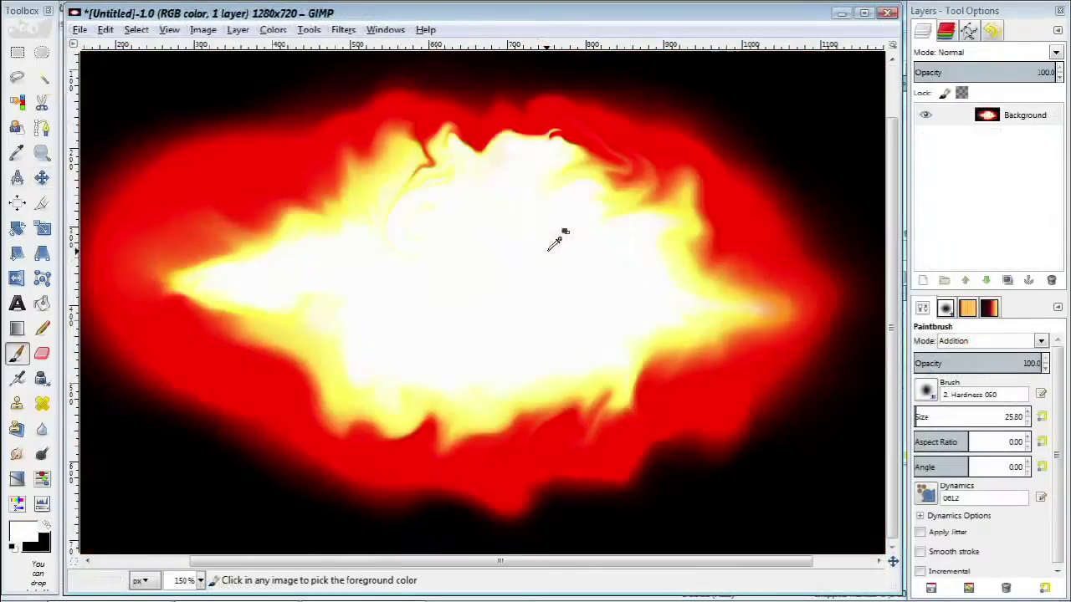
{"action": "scroll", "coordinate": [555, 242], "scroll_direction": "down", "scroll_amount": 2}
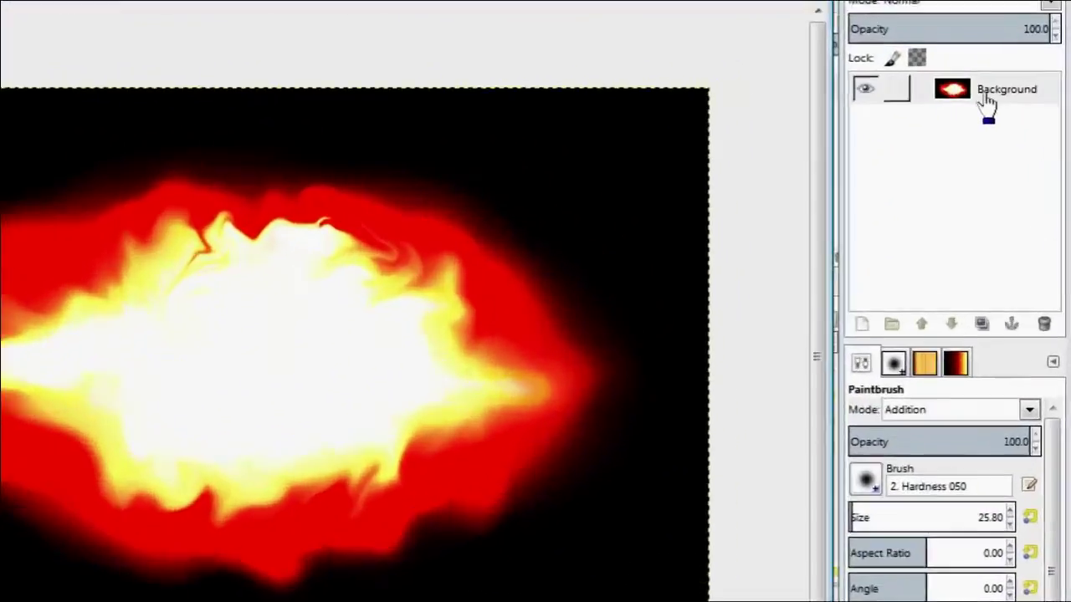
Add a layer mask to the fireball layer initialized from a grayscale copy of the layer.
{"action": "right_click", "coordinate": [1007, 119]}
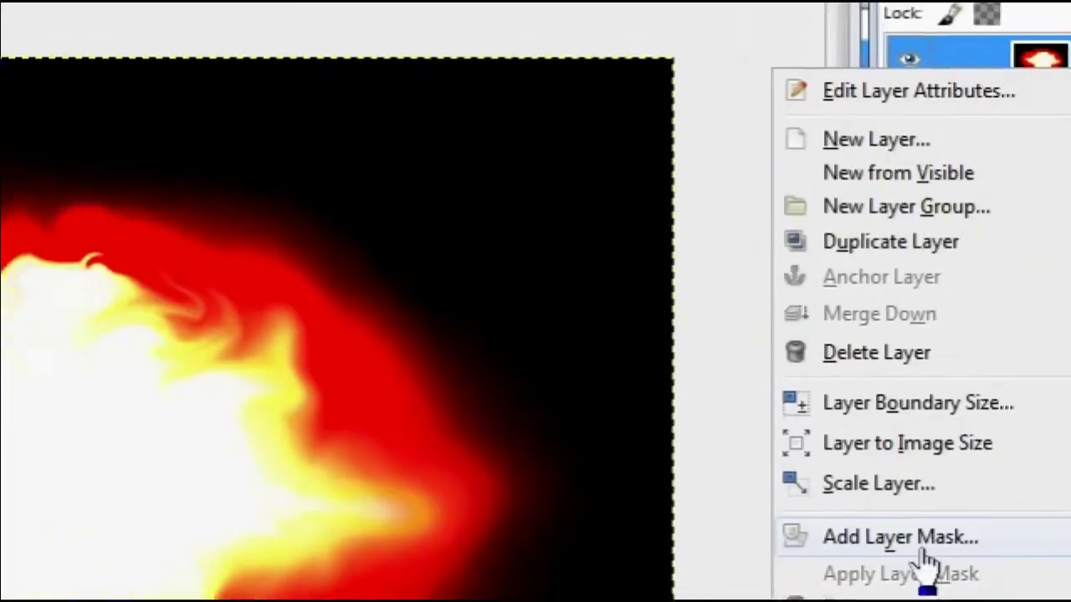
{"action": "left_click", "coordinate": [777, 525]}
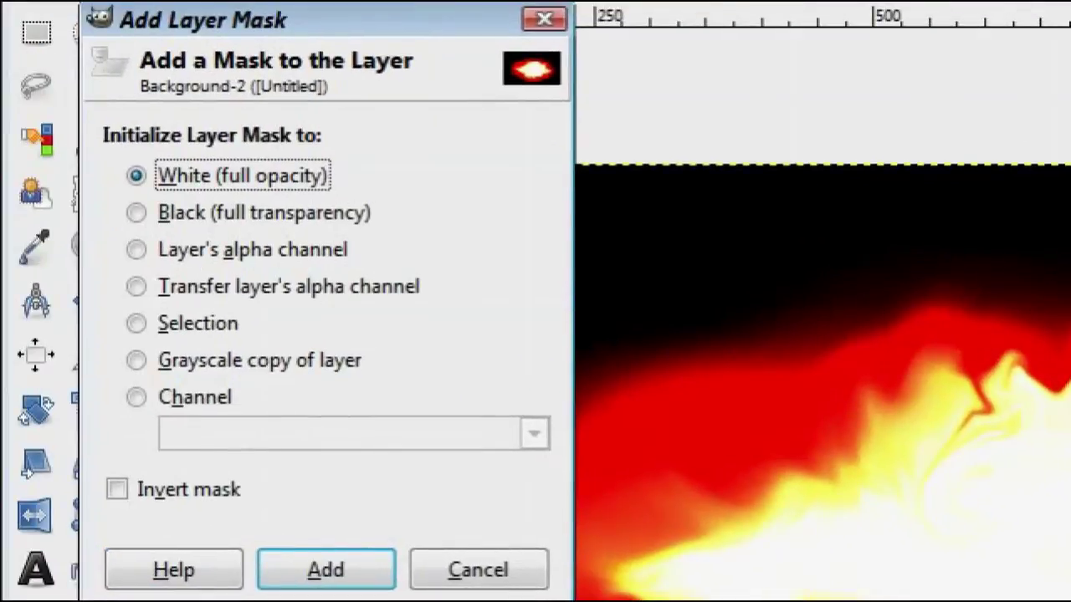
{"action": "left_click", "coordinate": [327, 369]}
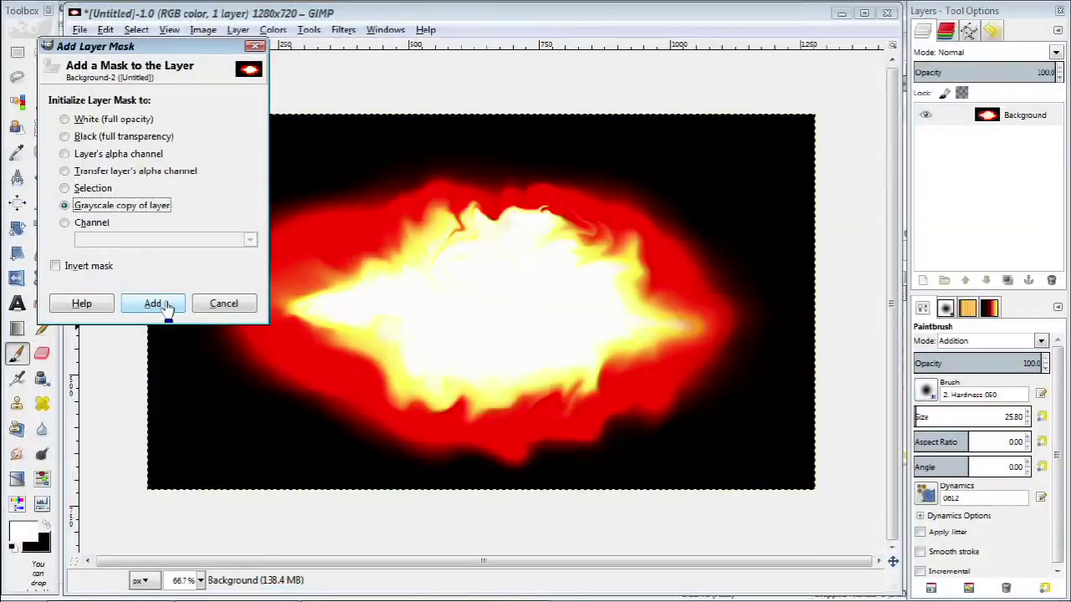
{"action": "left_click", "coordinate": [155, 303]}
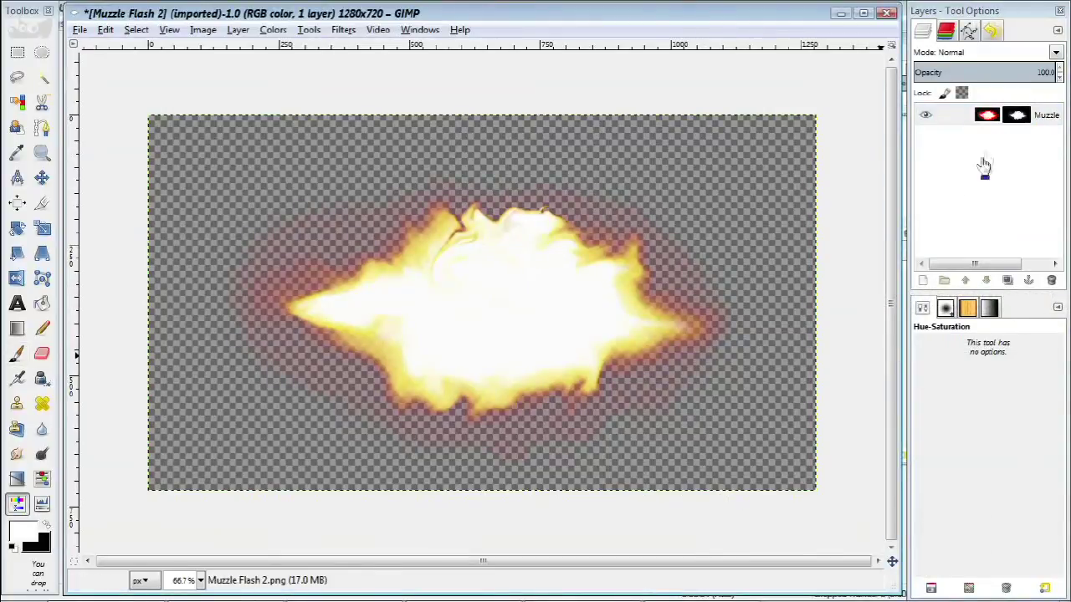
Select the layer mask and raise its Levels input black point to 34.
{"action": "left_click", "coordinate": [1019, 118]}
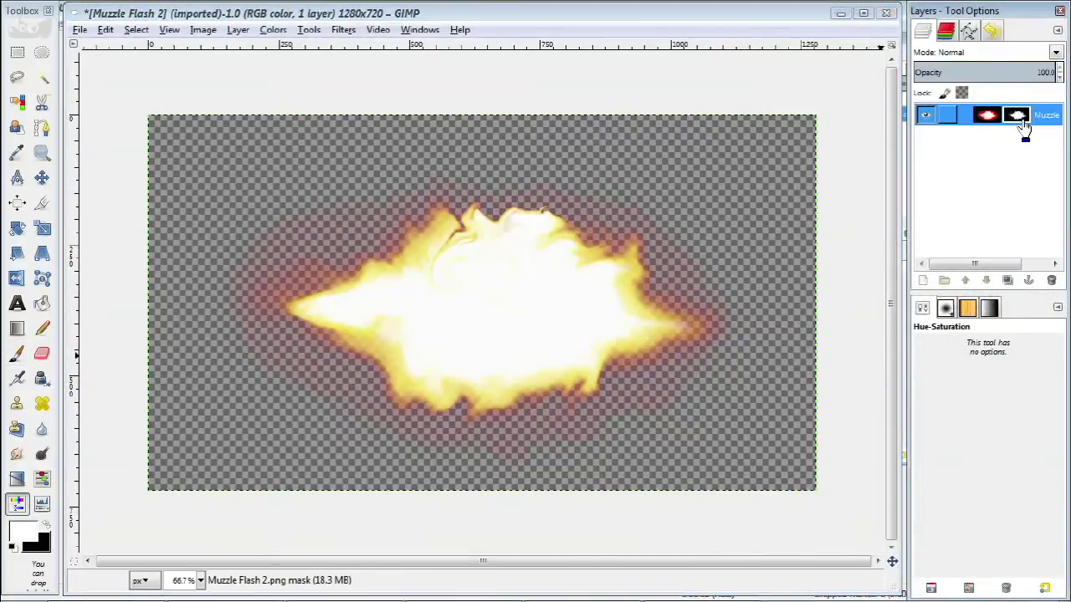
{"action": "left_click", "coordinate": [276, 30]}
{"action": "left_click", "coordinate": [289, 143]}
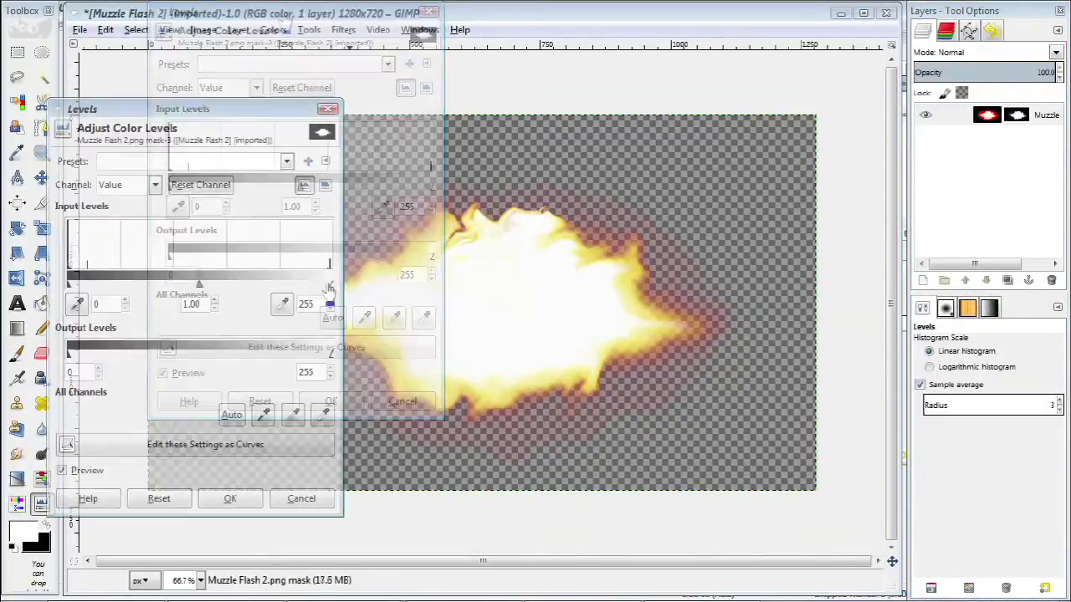
{"action": "mouse_move", "coordinate": [330, 286]}
{"action": "left_mouse_down"}
{"action": "mouse_move", "coordinate": [172, 284]}
{"action": "mouse_move", "coordinate": [330, 285]}
{"action": "left_mouse_up"}
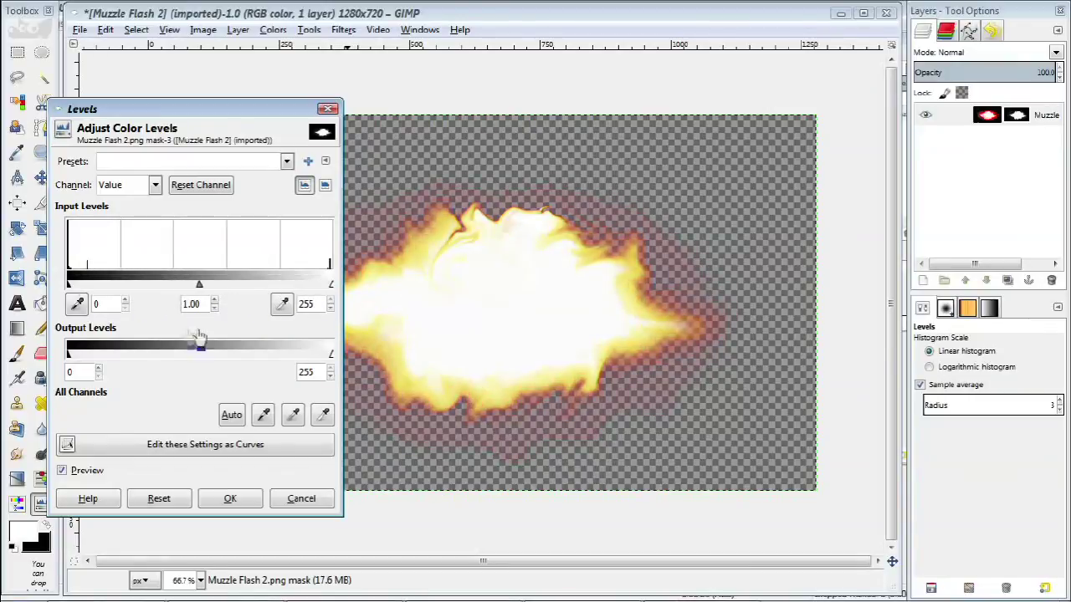
{"action": "left_click_drag", "start_coordinate": [68, 284], "coordinate": [104, 326]}
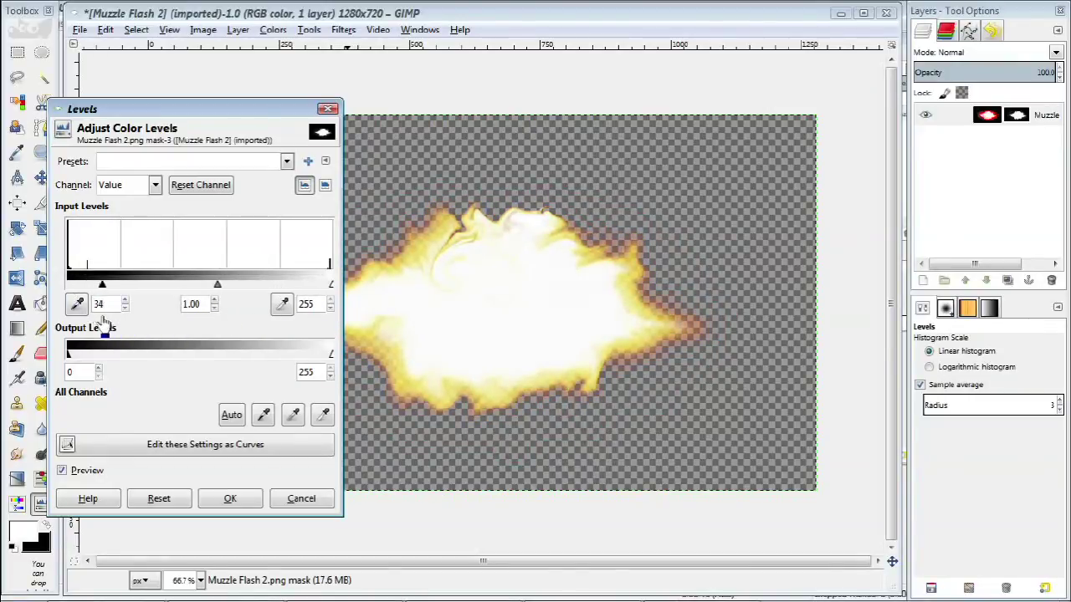